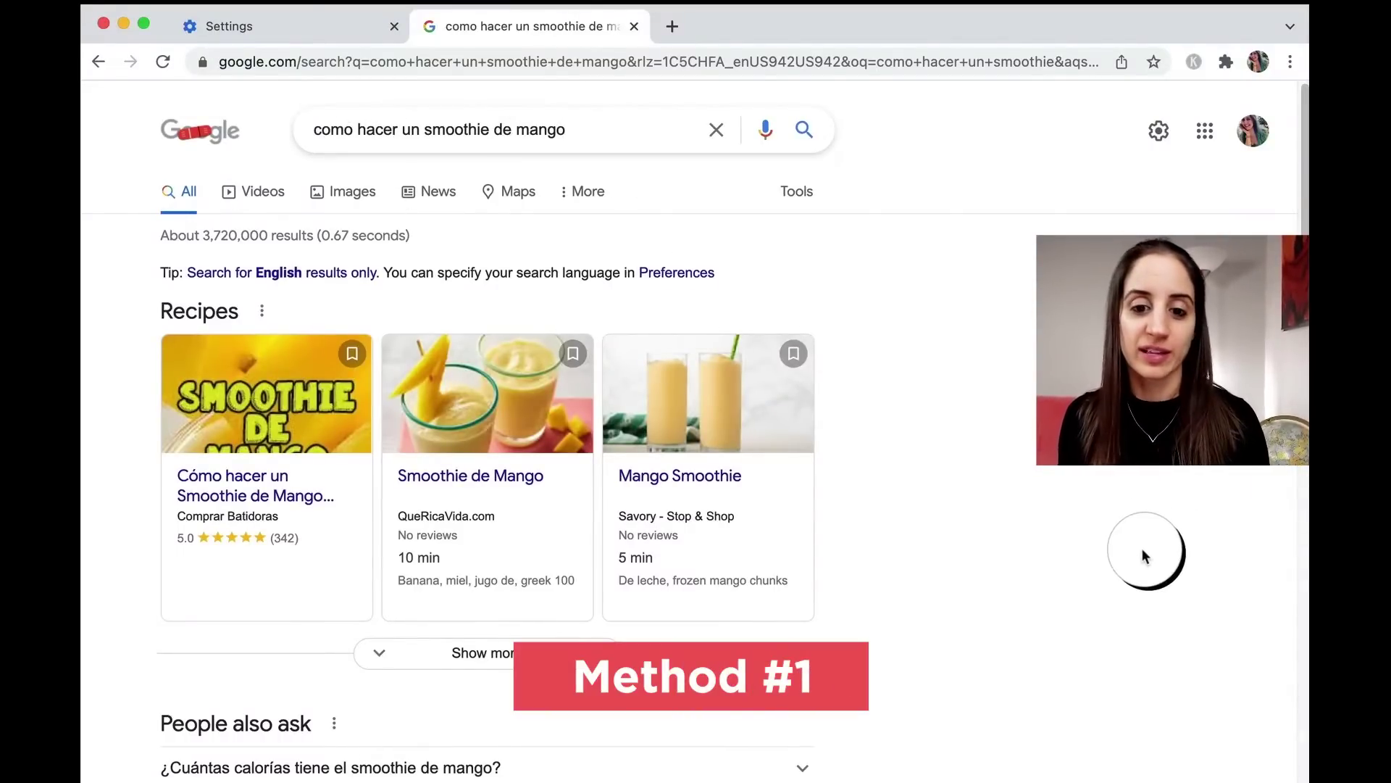
# - Scroll the Spanish results down to the comprar-batidora.com 'Cómo hacer un Smoothie de Mango' result
pyautogui.scroll(-5, 1148, 553)
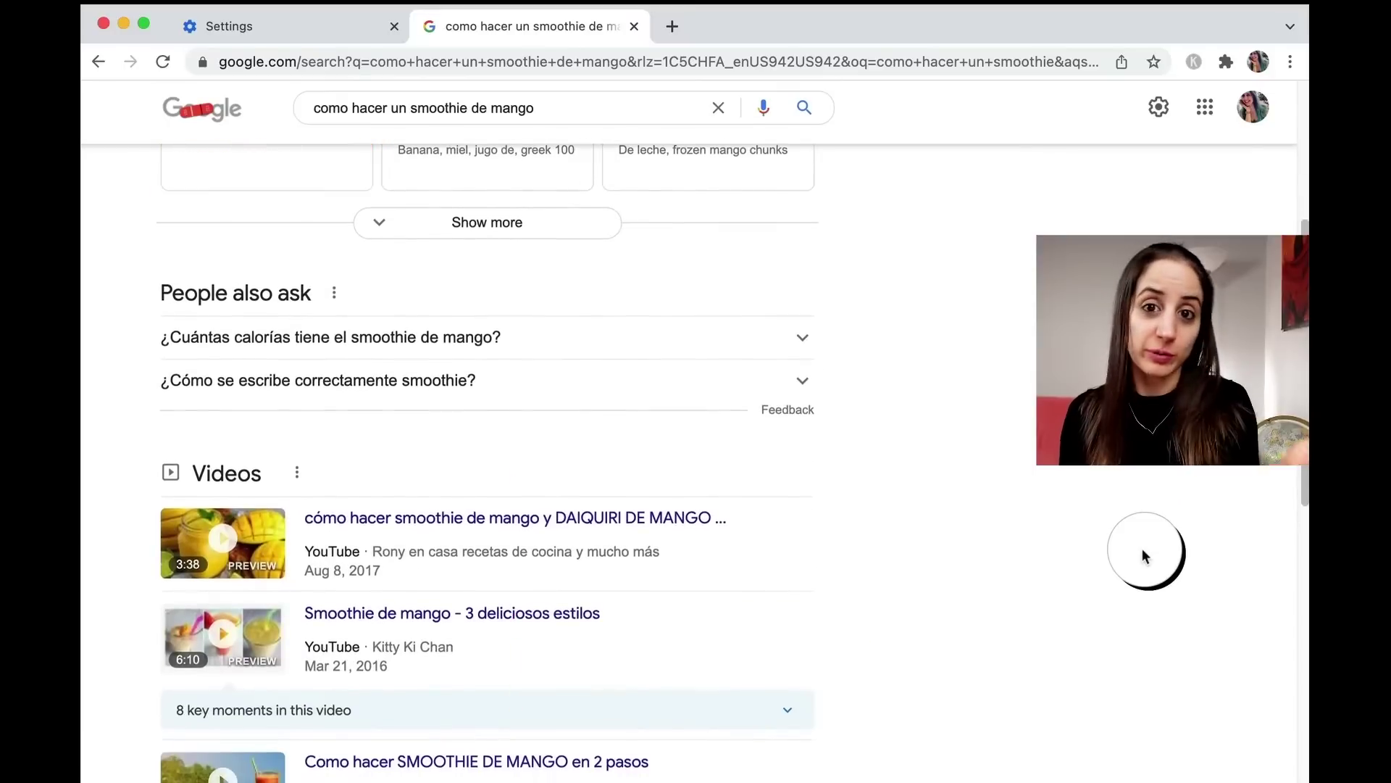
pyautogui.scroll(-4, 1144, 555)
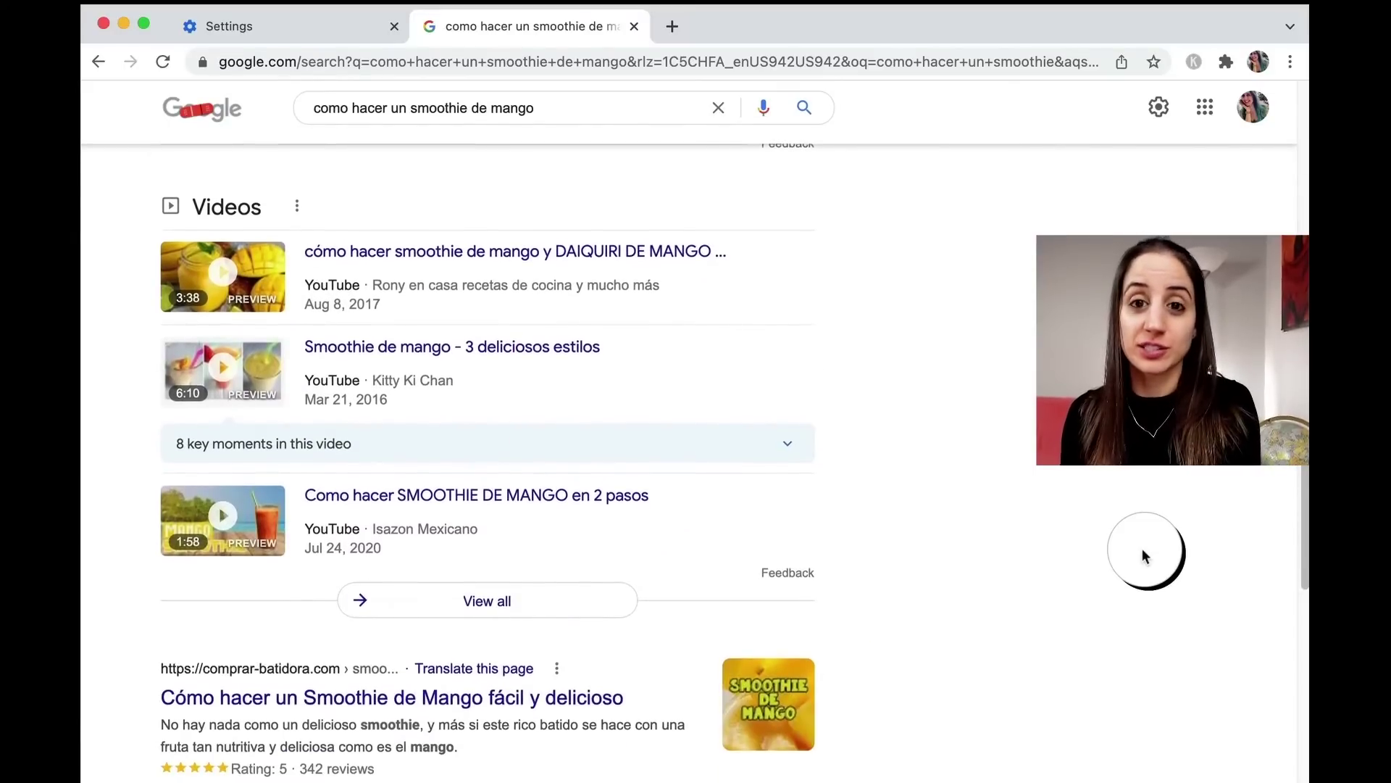
pyautogui.scroll(-3, 1145, 556)
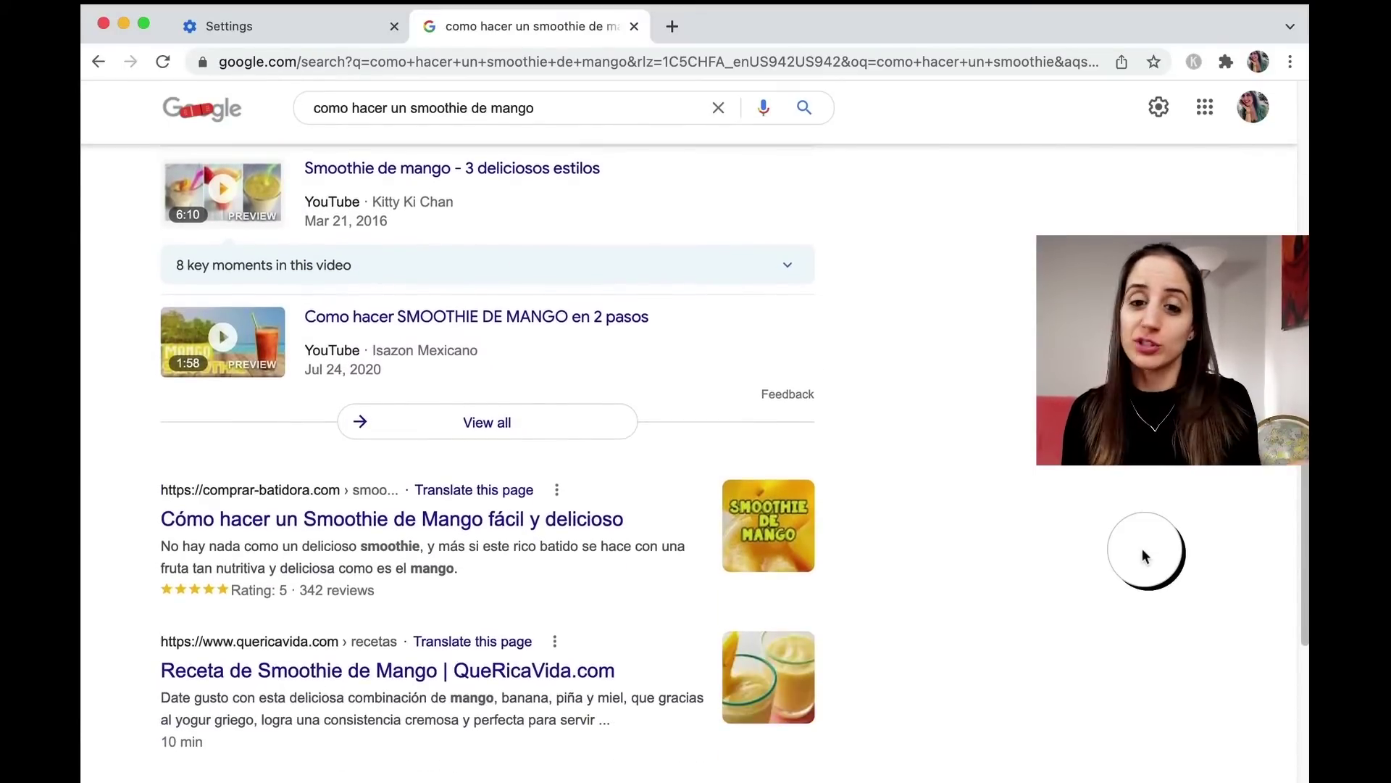
pyautogui.scroll(-2, 1144, 556)
pyautogui.scroll(-1, 1143, 555)
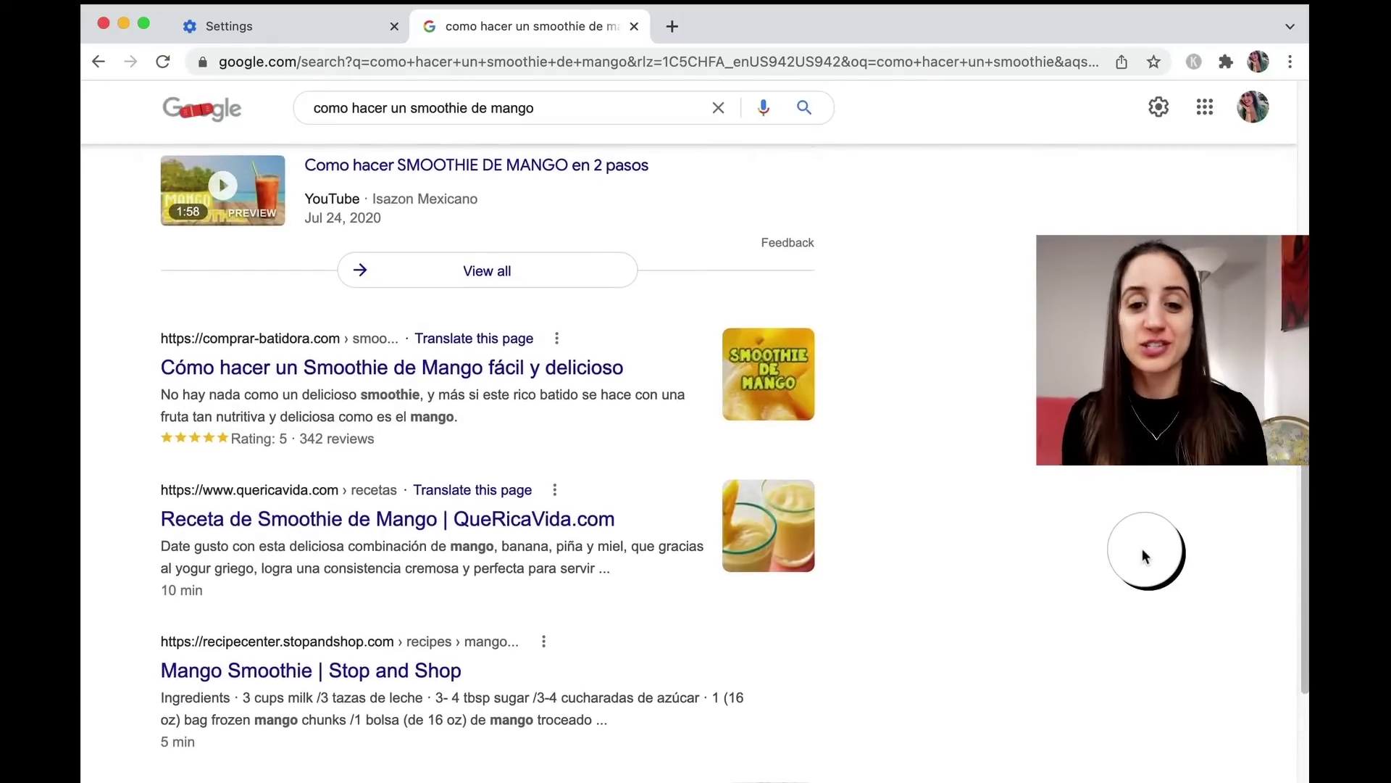
pyautogui.scroll(-2, 1143, 556)
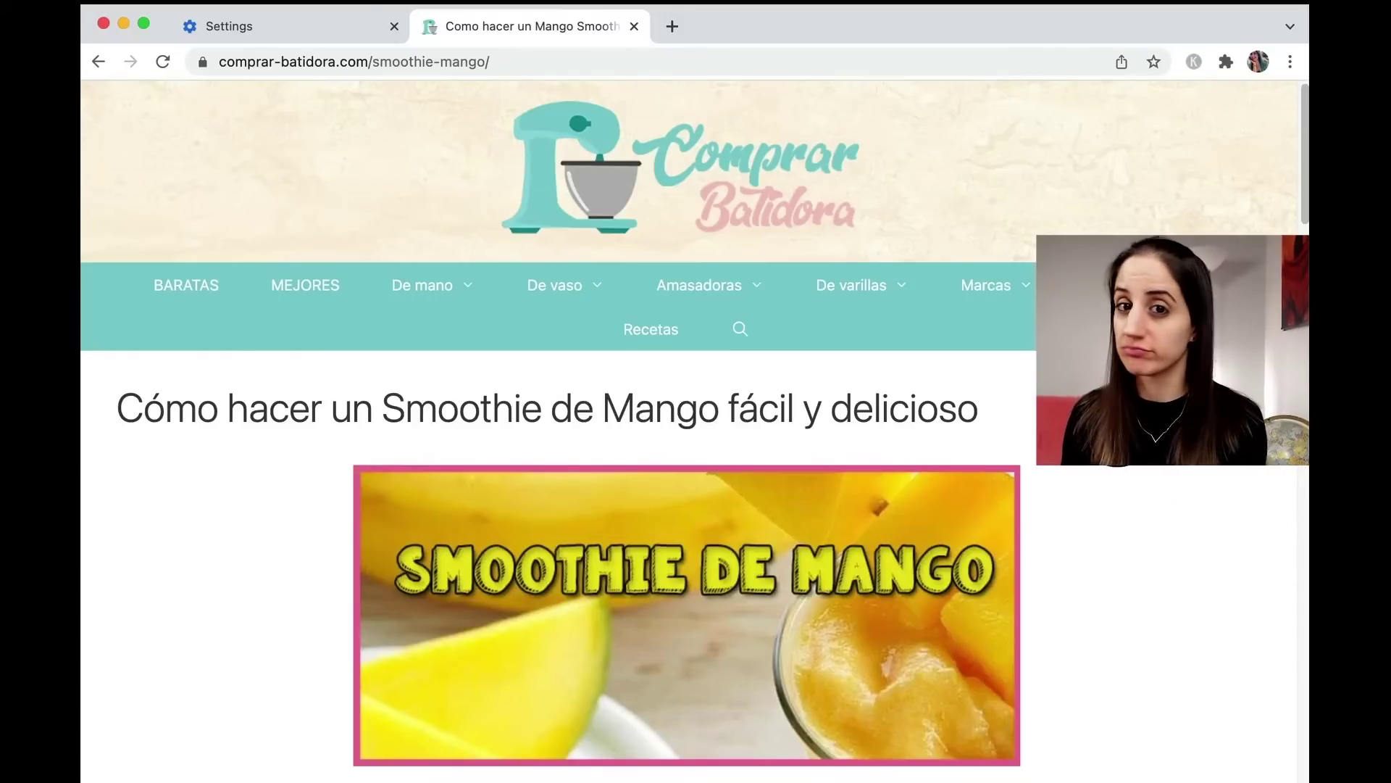
# - Translate the comprar-batidora.com recipe into English, pick a translate-menu option, and review the page
pyautogui.rightClick(889, 421)
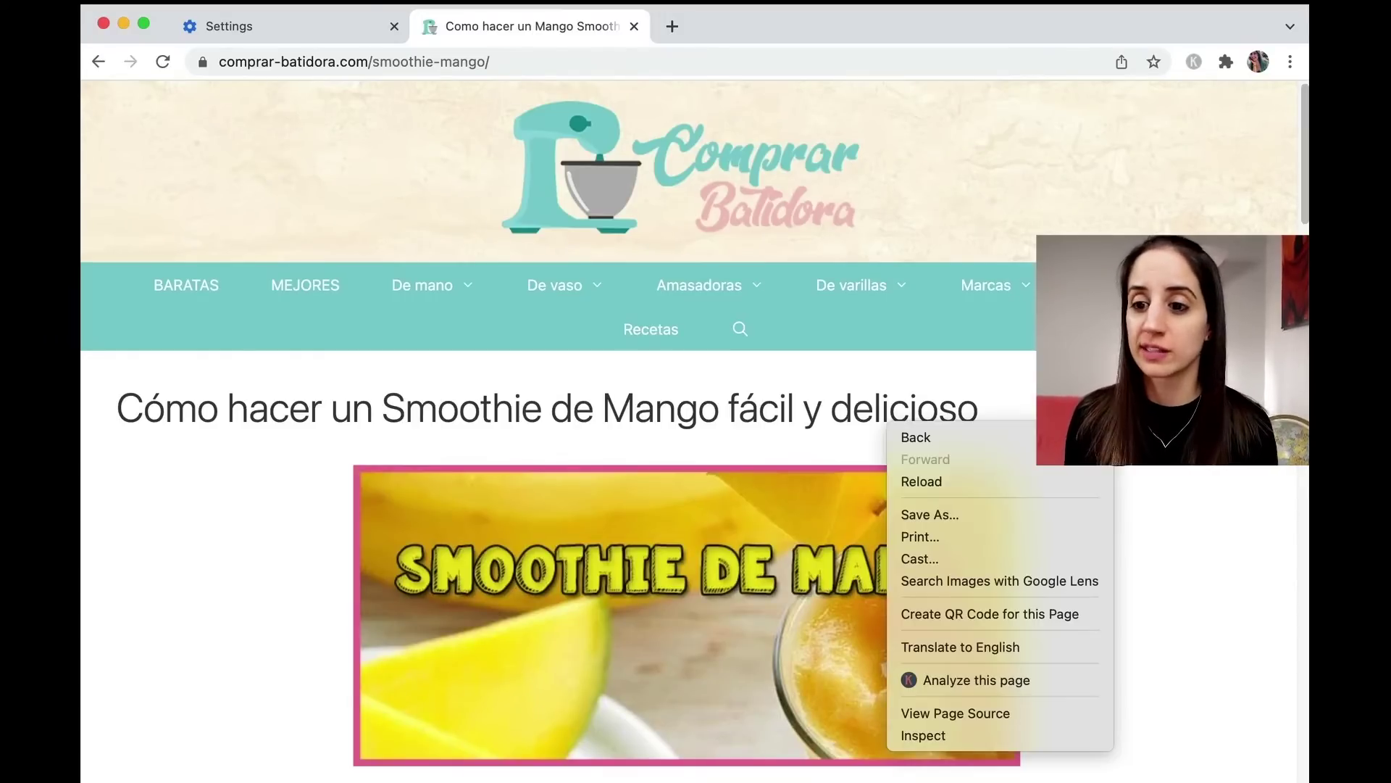
pyautogui.click(1052, 660)
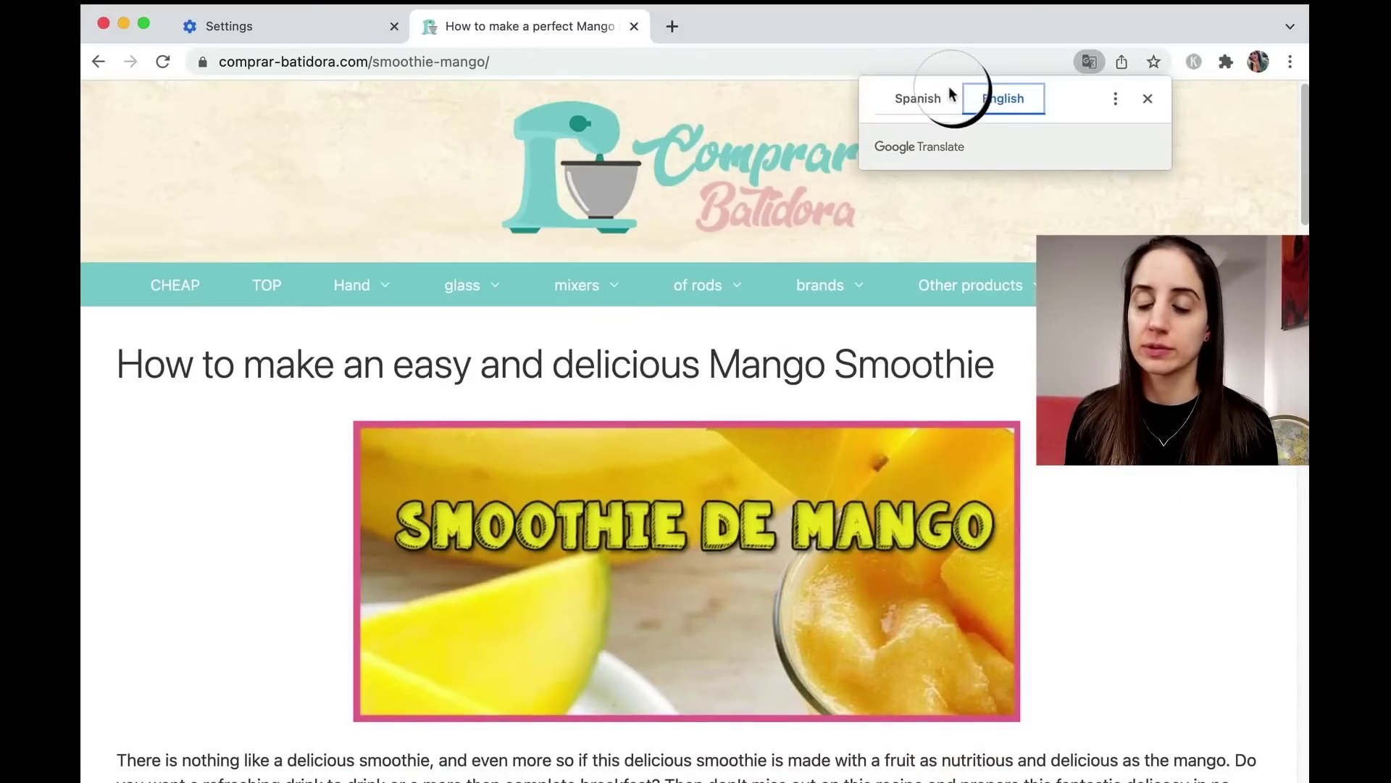
pyautogui.click(1116, 100)
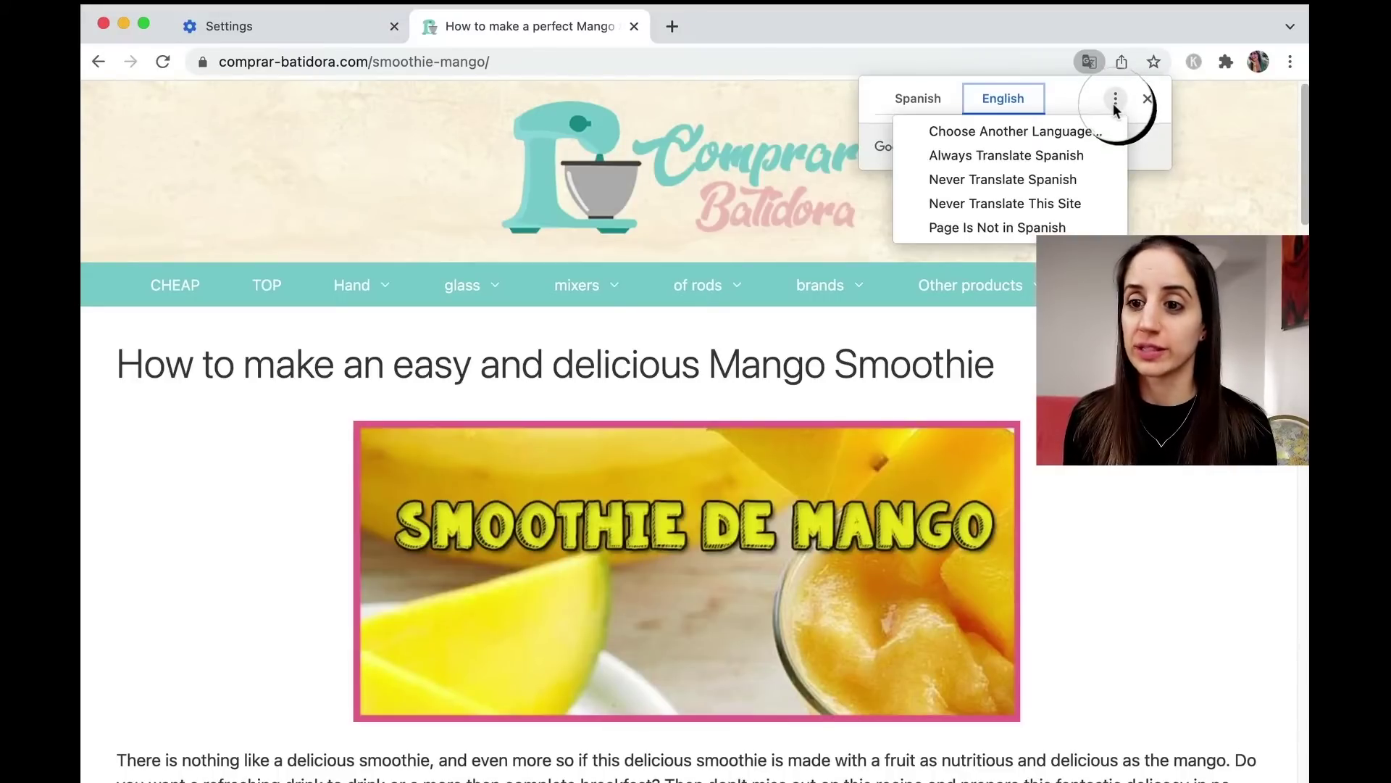
pyautogui.click(1090, 124)
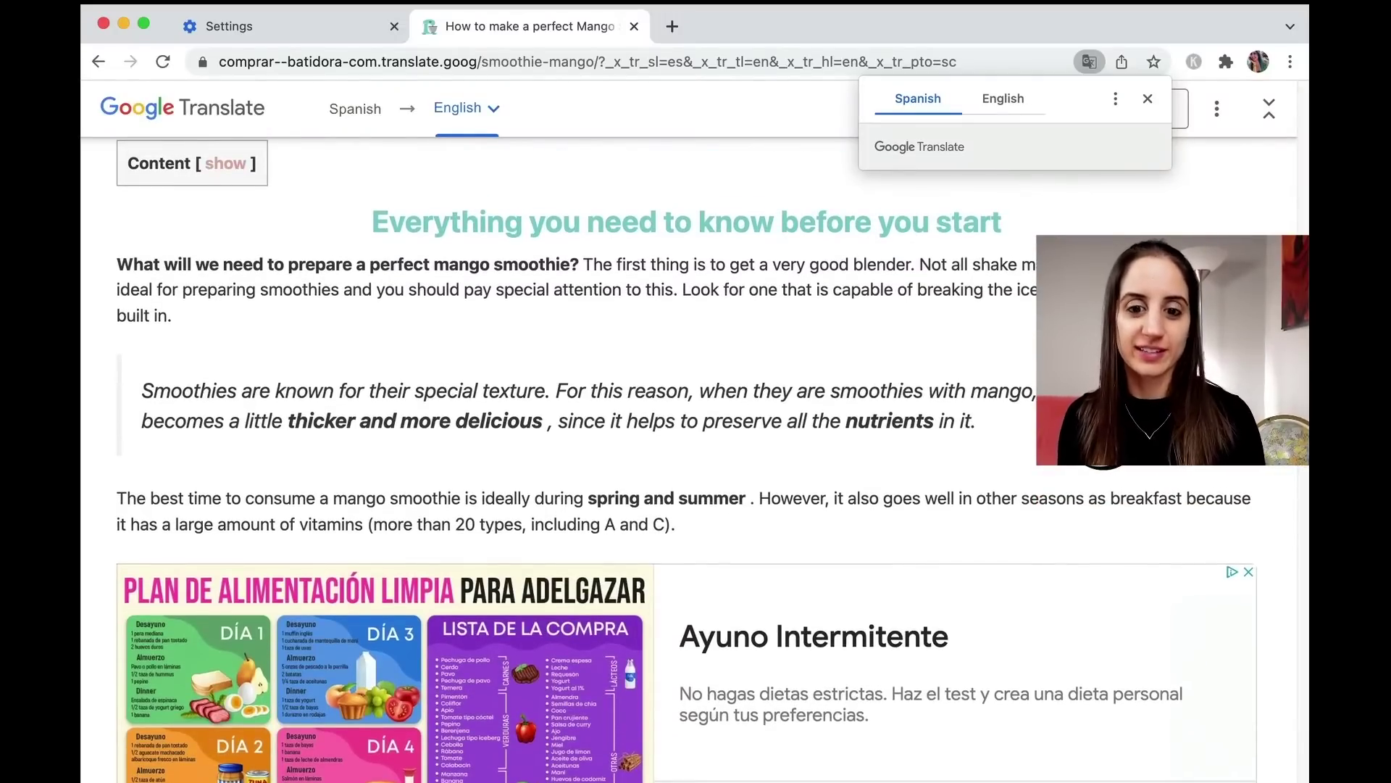
pyautogui.scroll(-15, 695, 464)
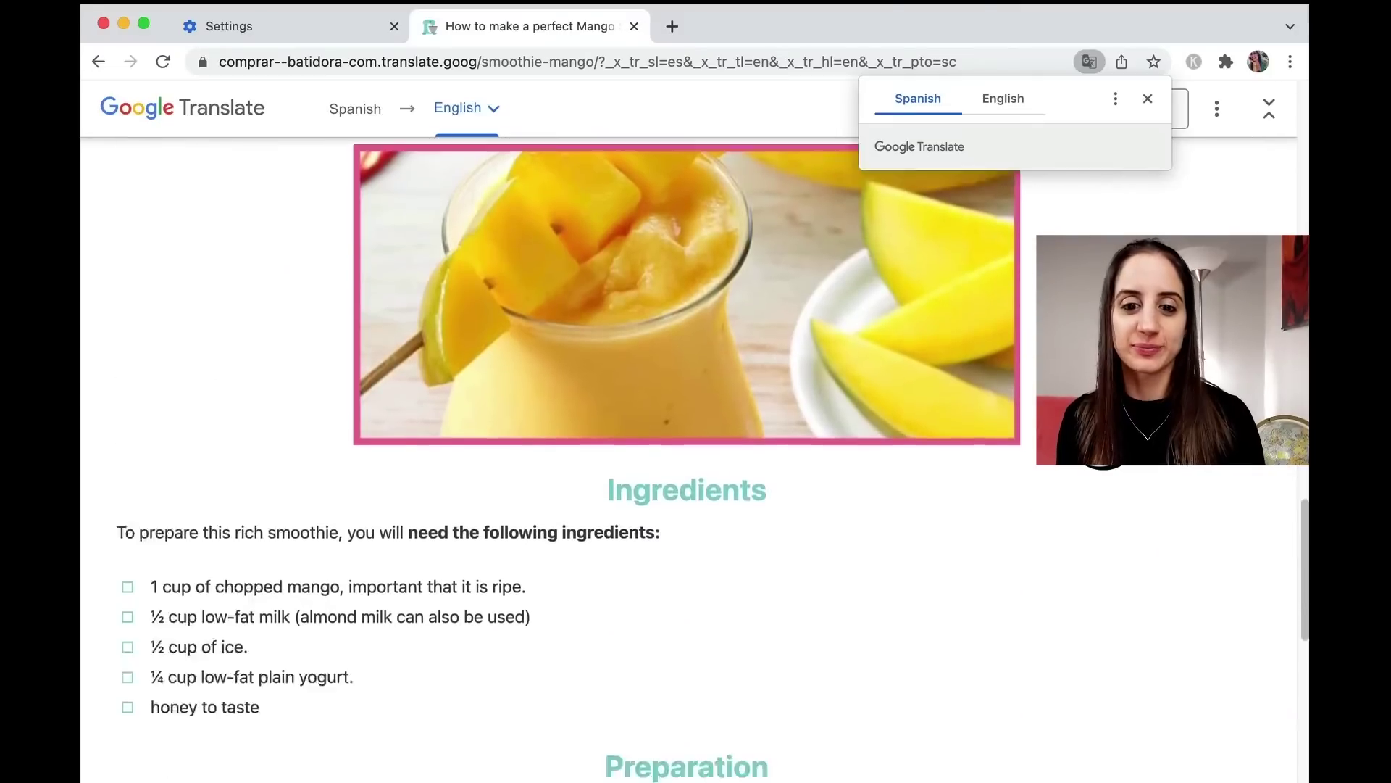
pyautogui.scroll(-3, 696, 463)
pyautogui.scroll(1, 695, 456)
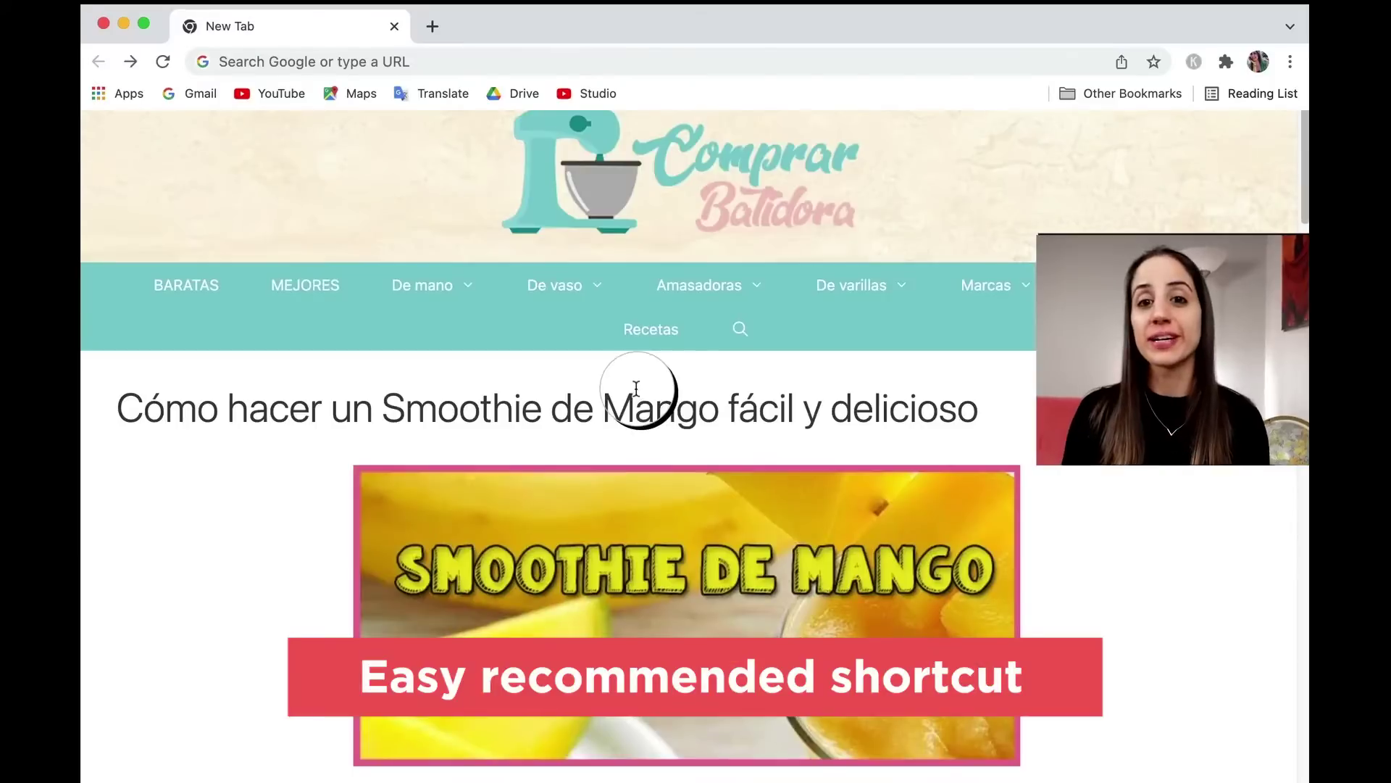
pyautogui.scroll(-15, 637, 389)
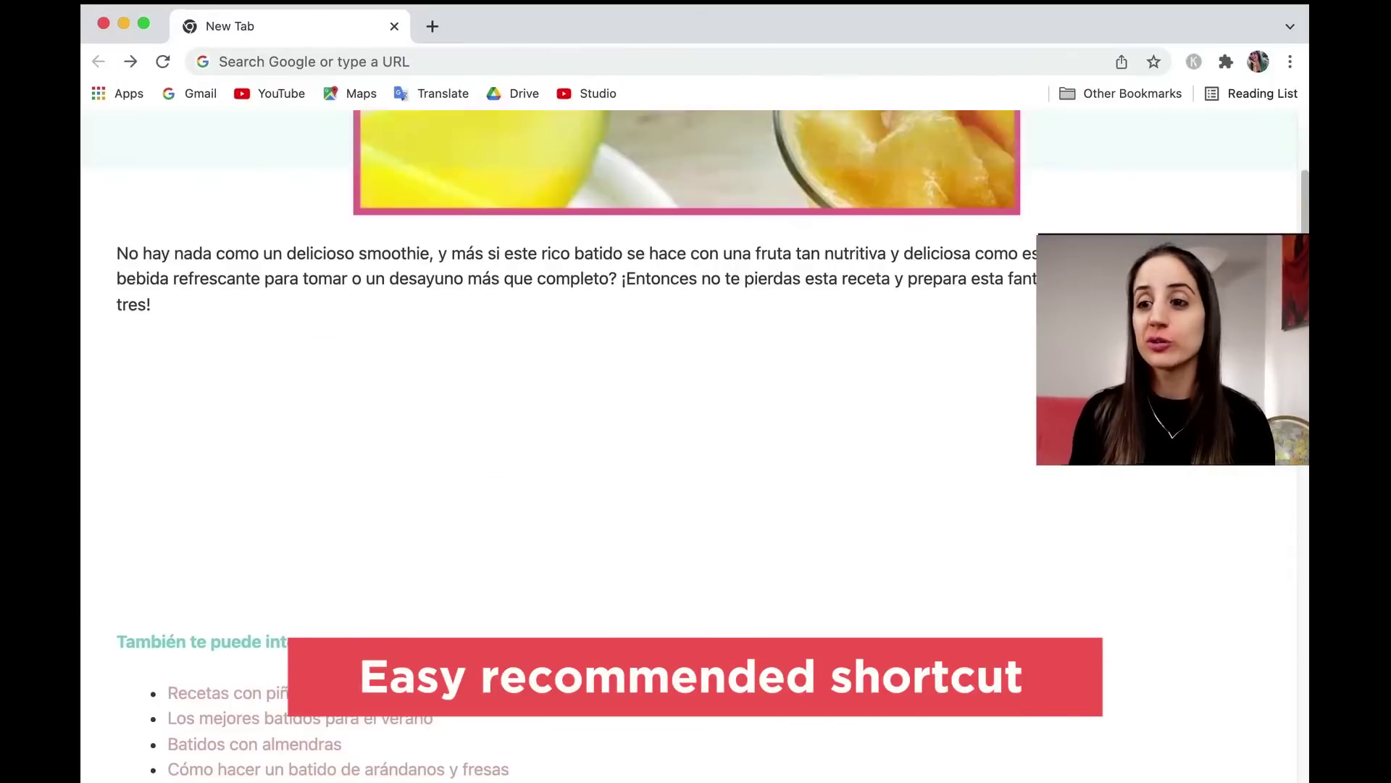
# - Go to Chrome Settings > Advanced > Languages and expand the preferred-languages list
pyautogui.scroll(15, 689, 464)
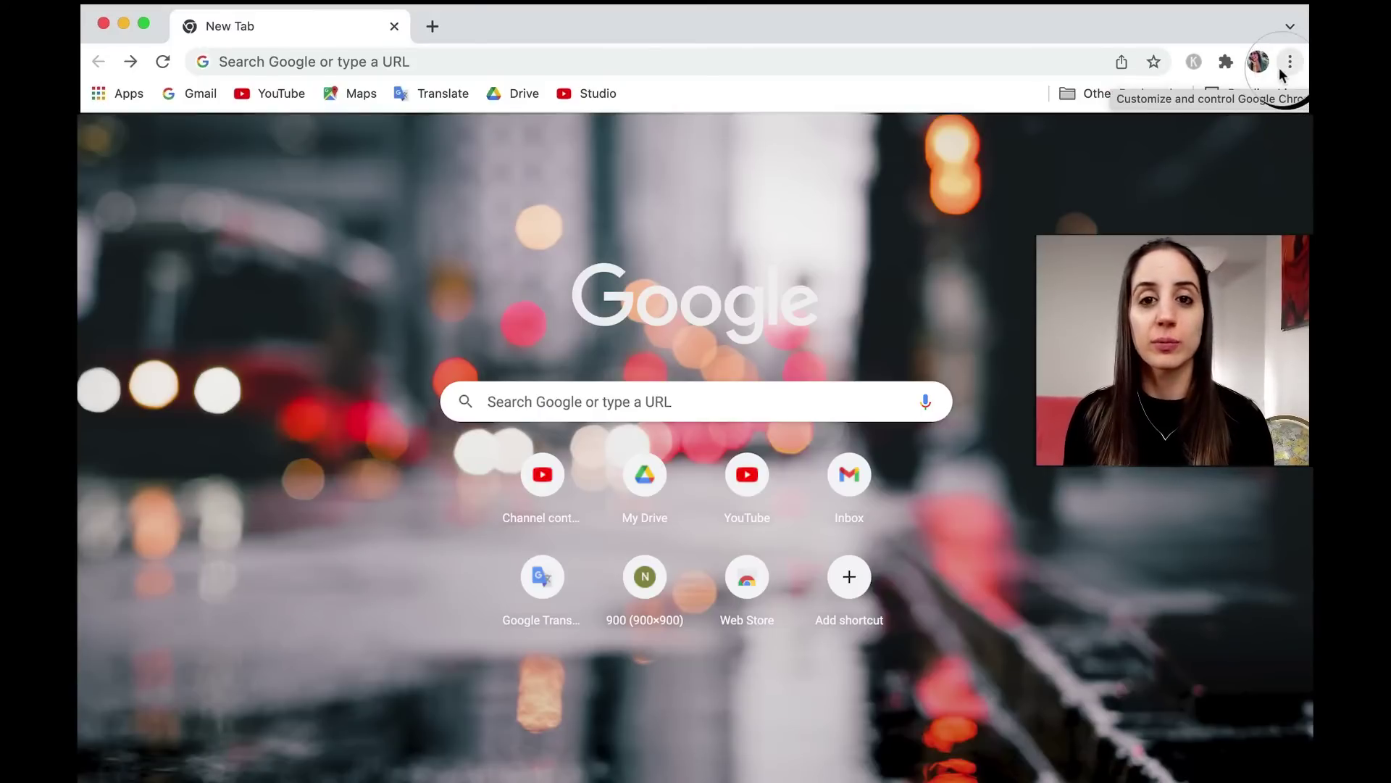
pyautogui.click(1282, 75)
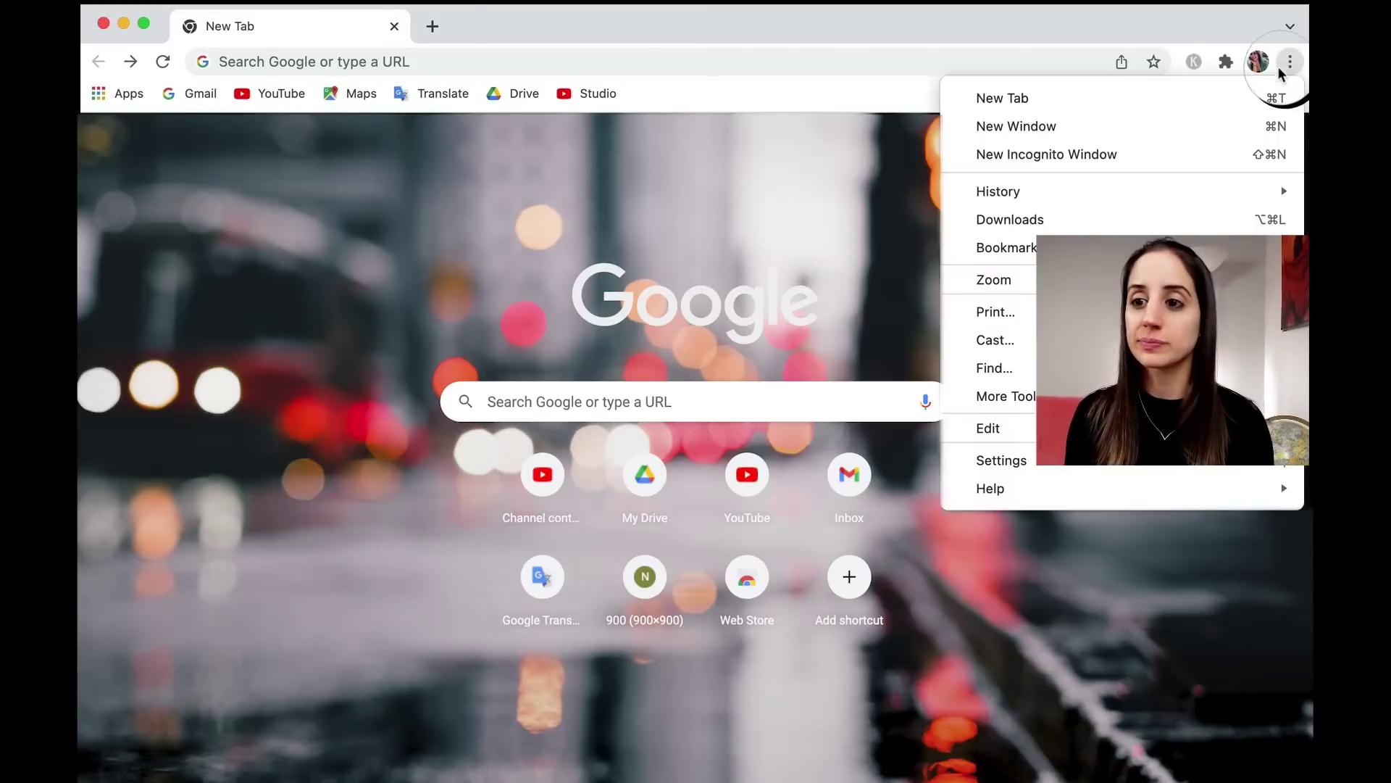
pyautogui.click(1048, 471)
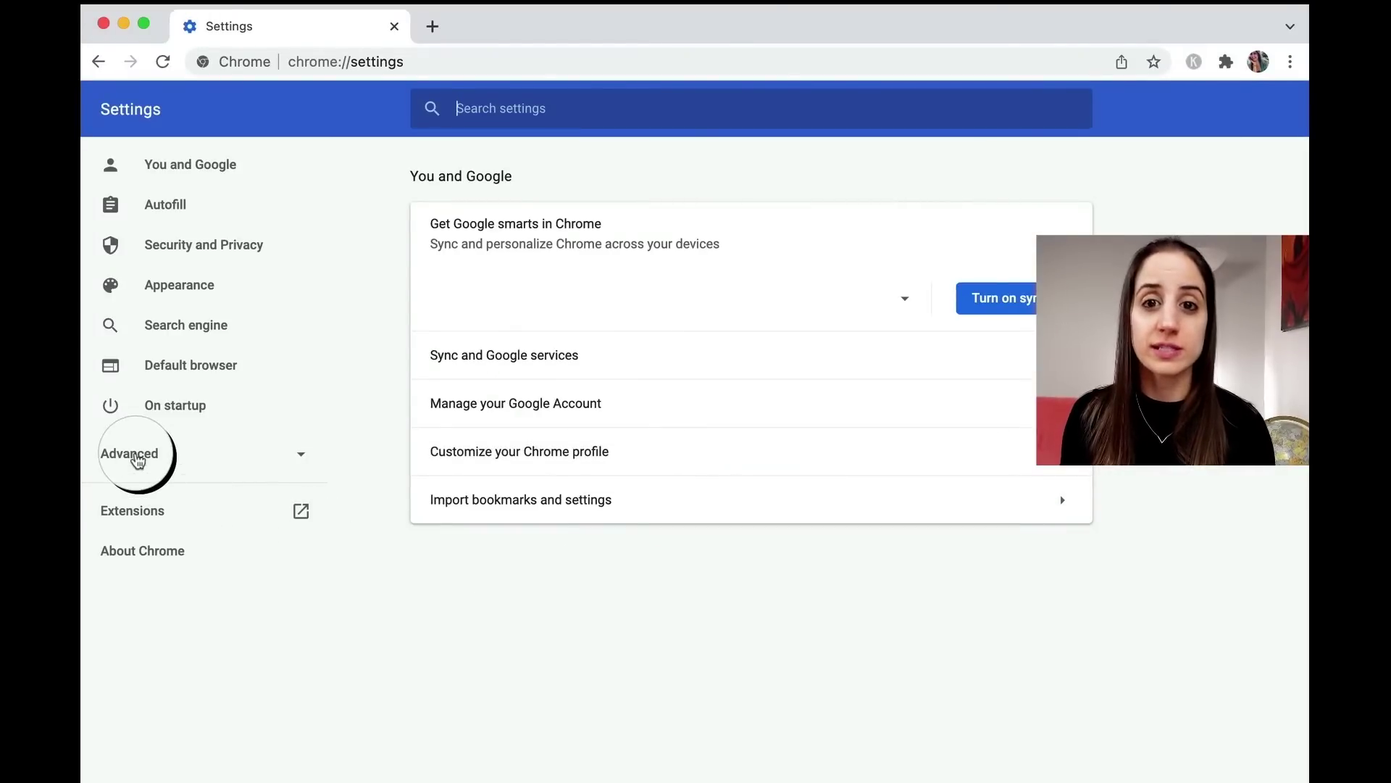
pyautogui.click(138, 457)
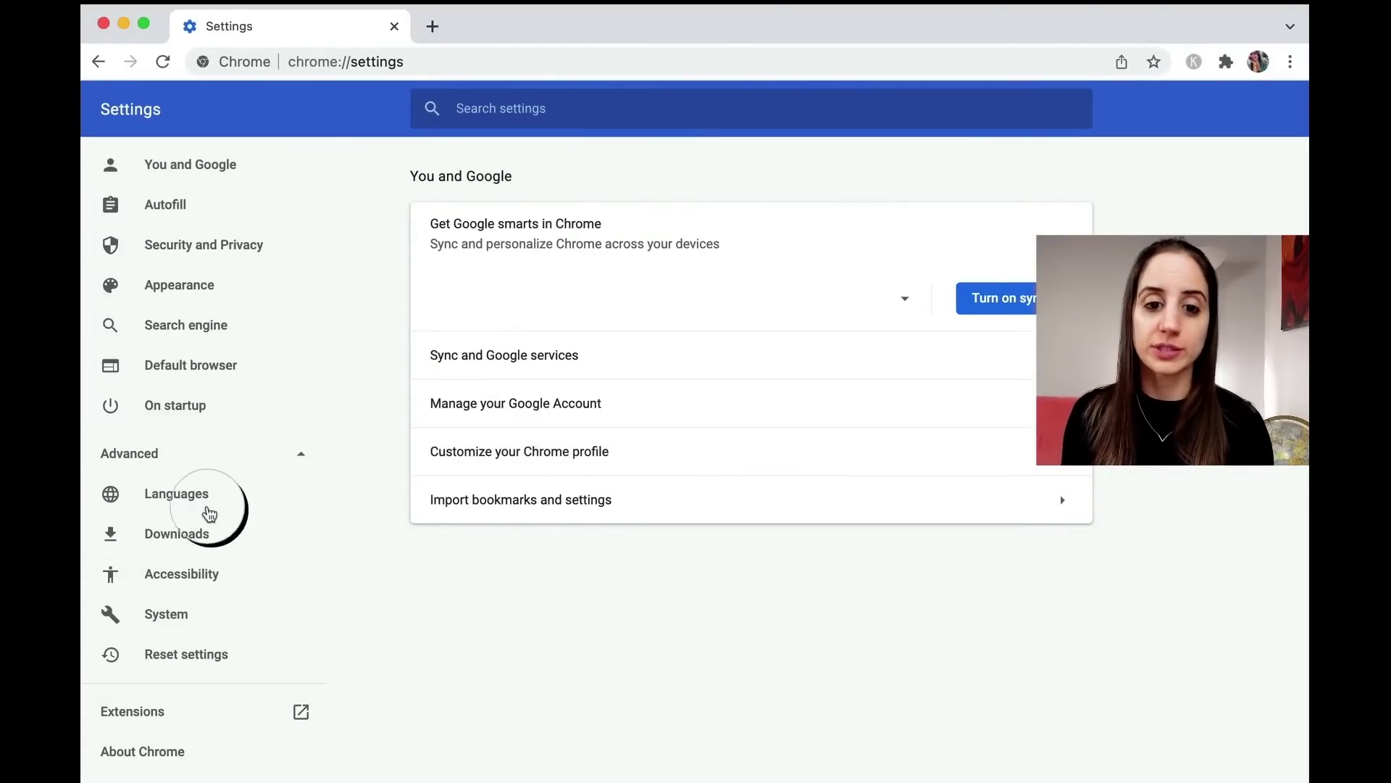
pyautogui.click(217, 511)
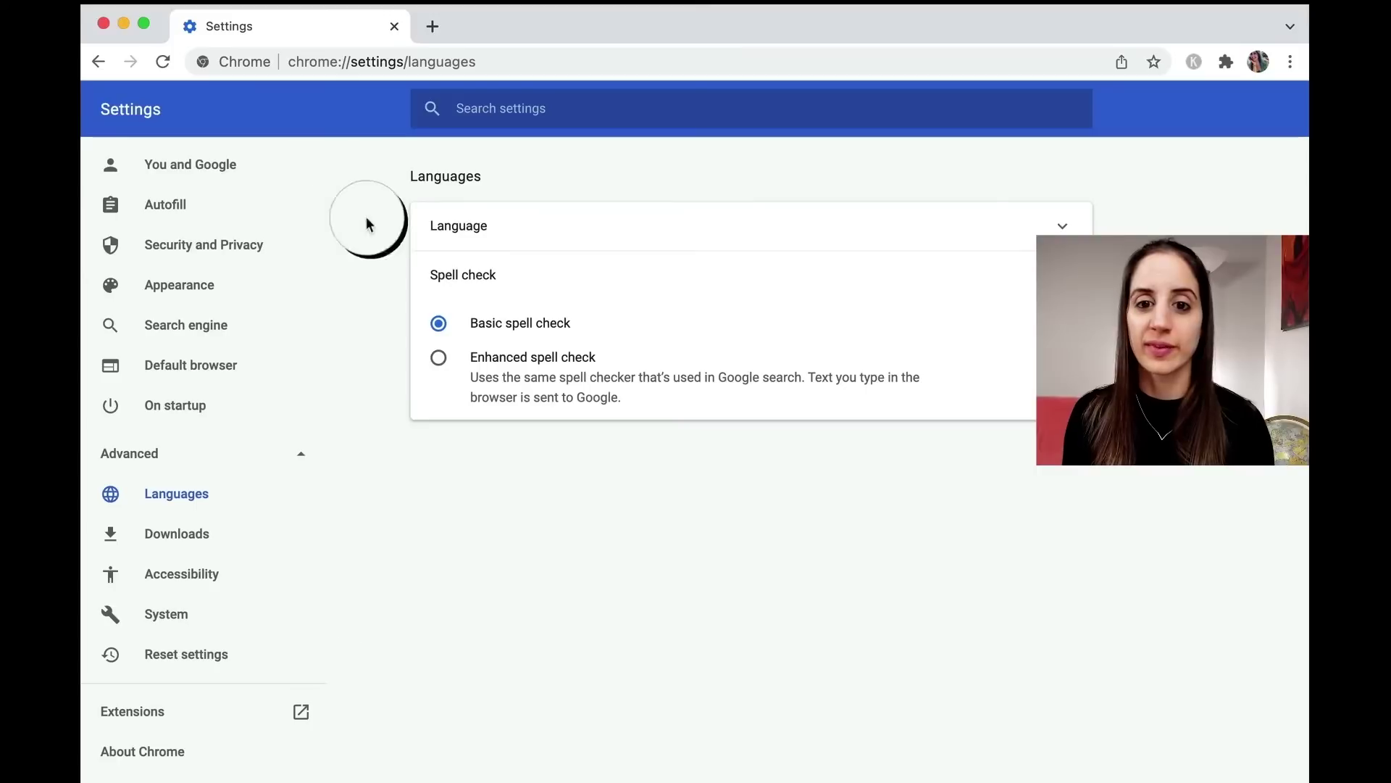
pyautogui.click(423, 232)
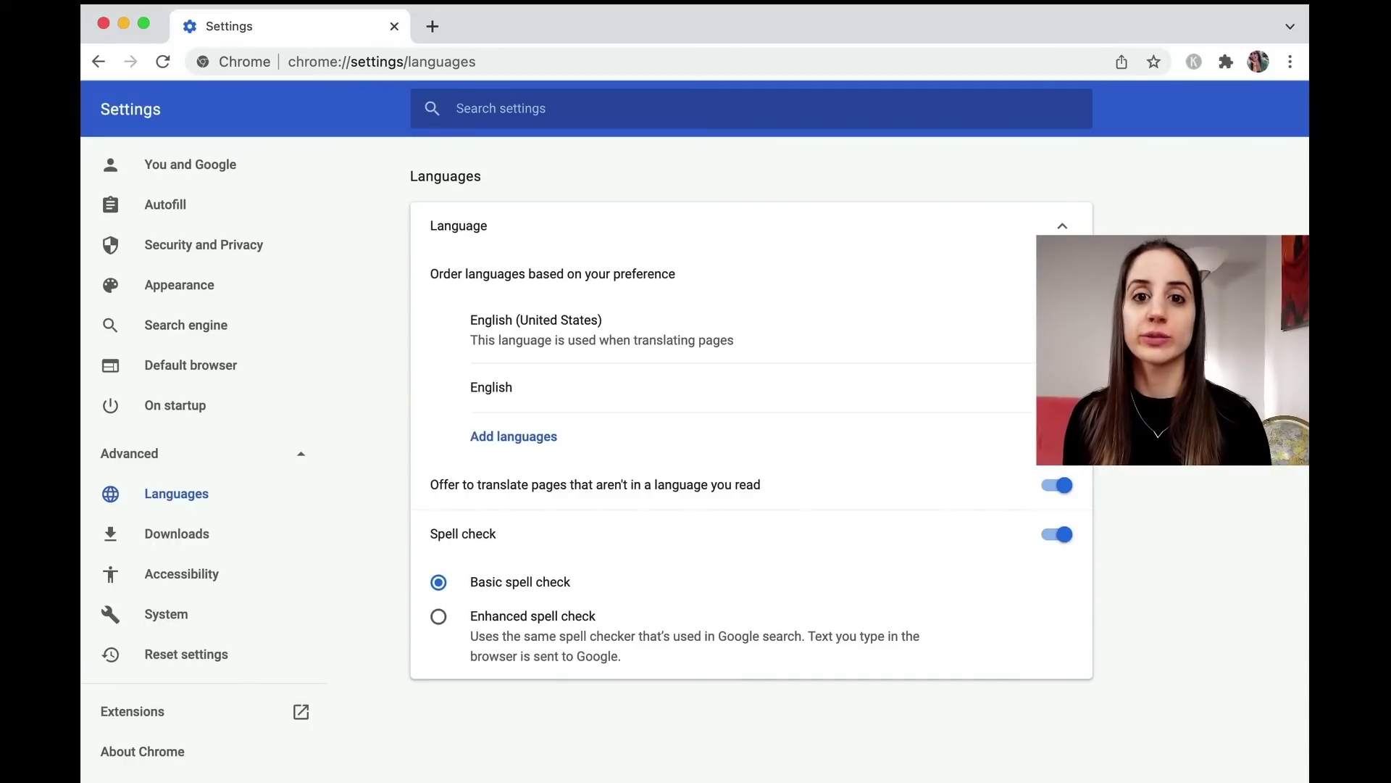
# - Choose 'Always translate Spanish' from the address-bar translate menu's extra options
pyautogui.click(432, 27)
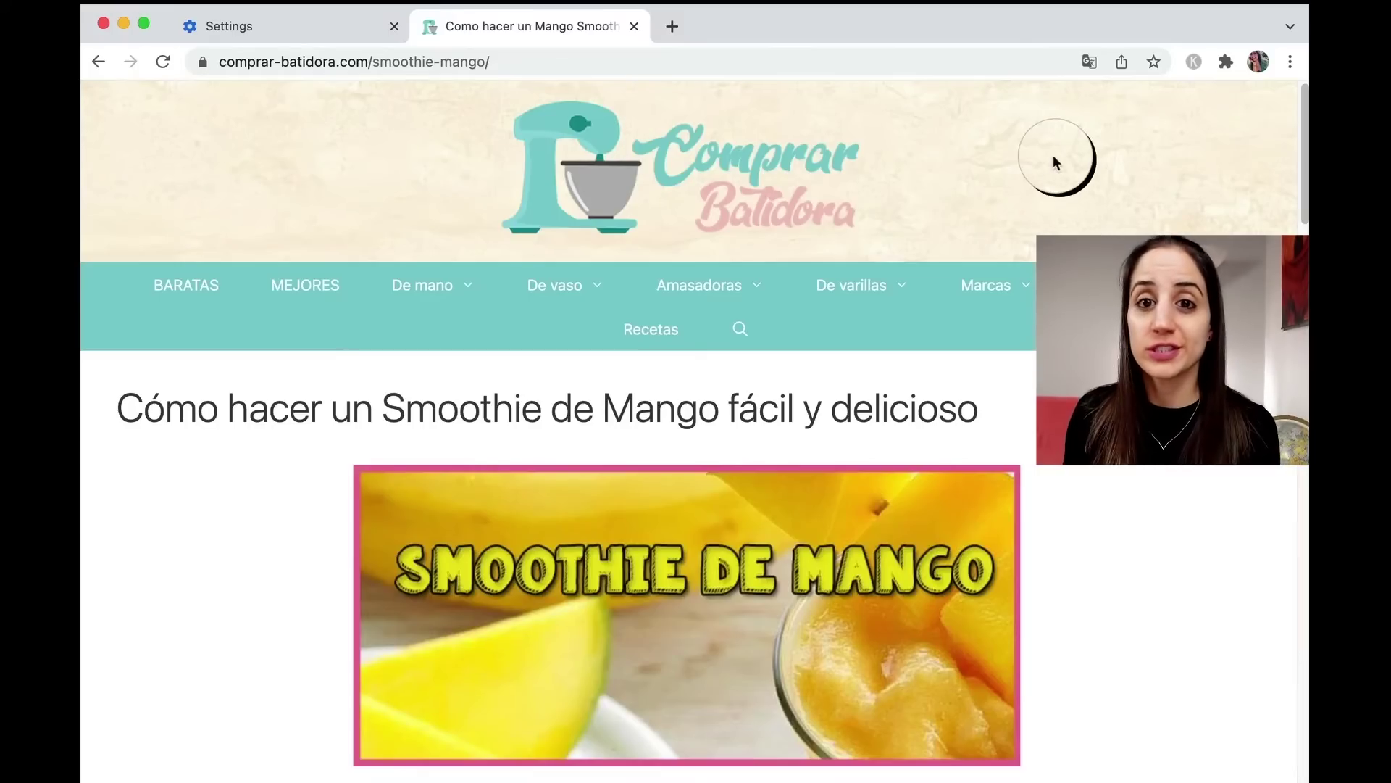
pyautogui.click(1088, 63)
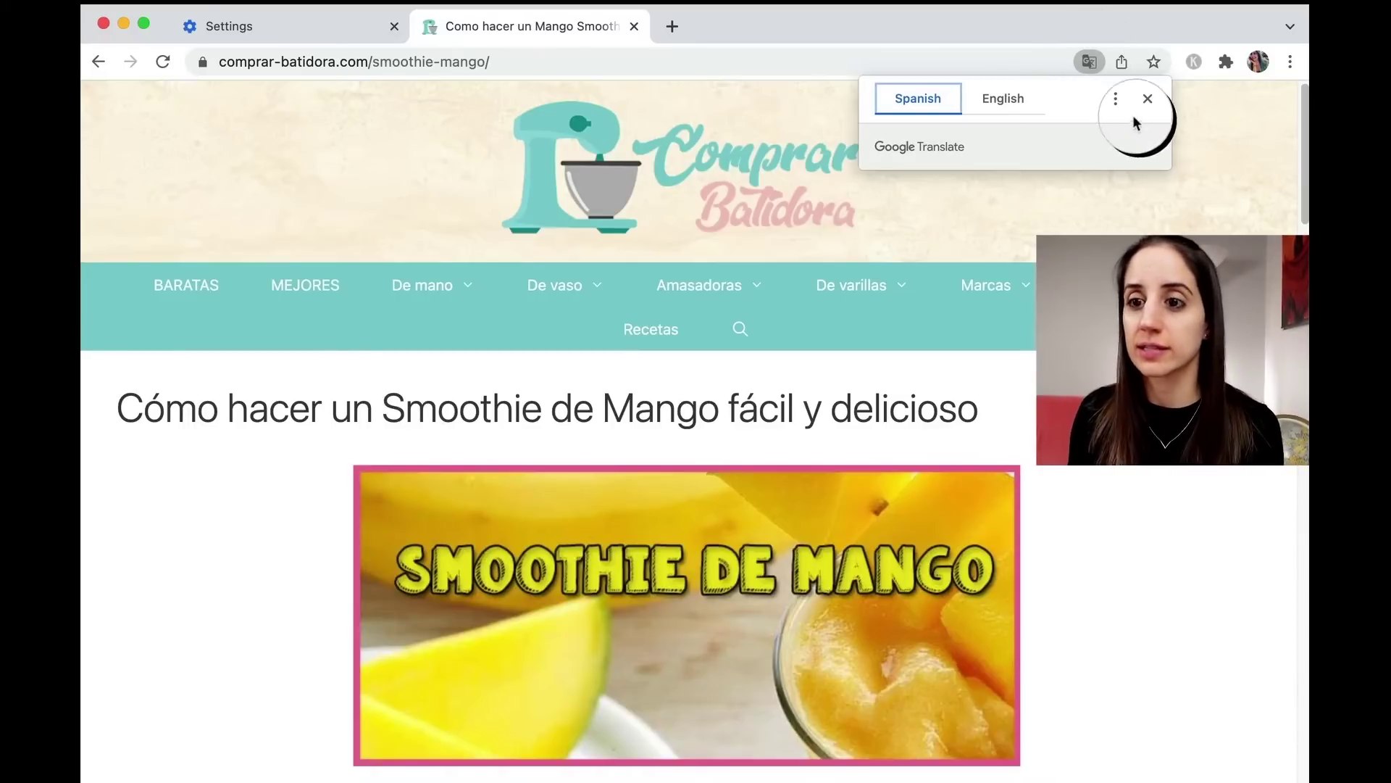
pyautogui.click(1115, 100)
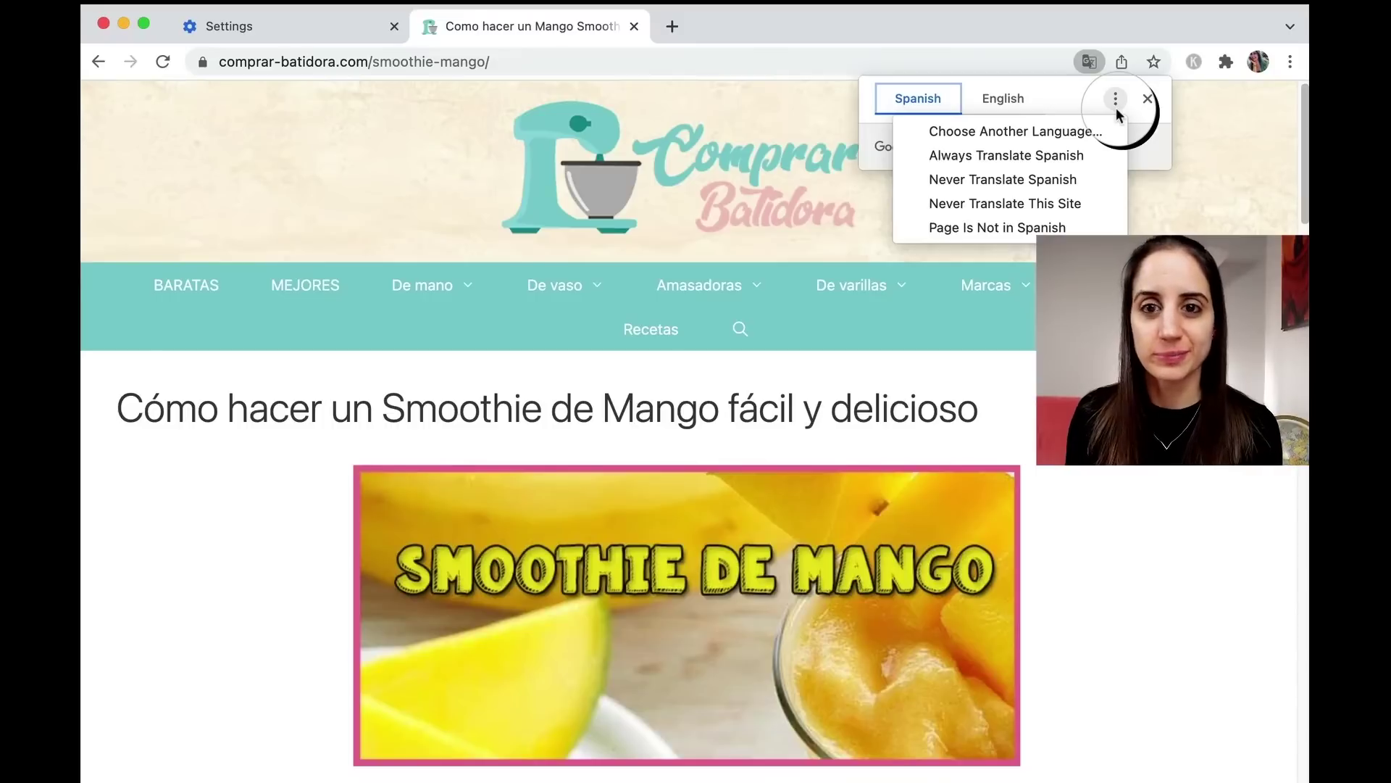
pyautogui.click(1077, 59)
pyautogui.click(1077, 59)
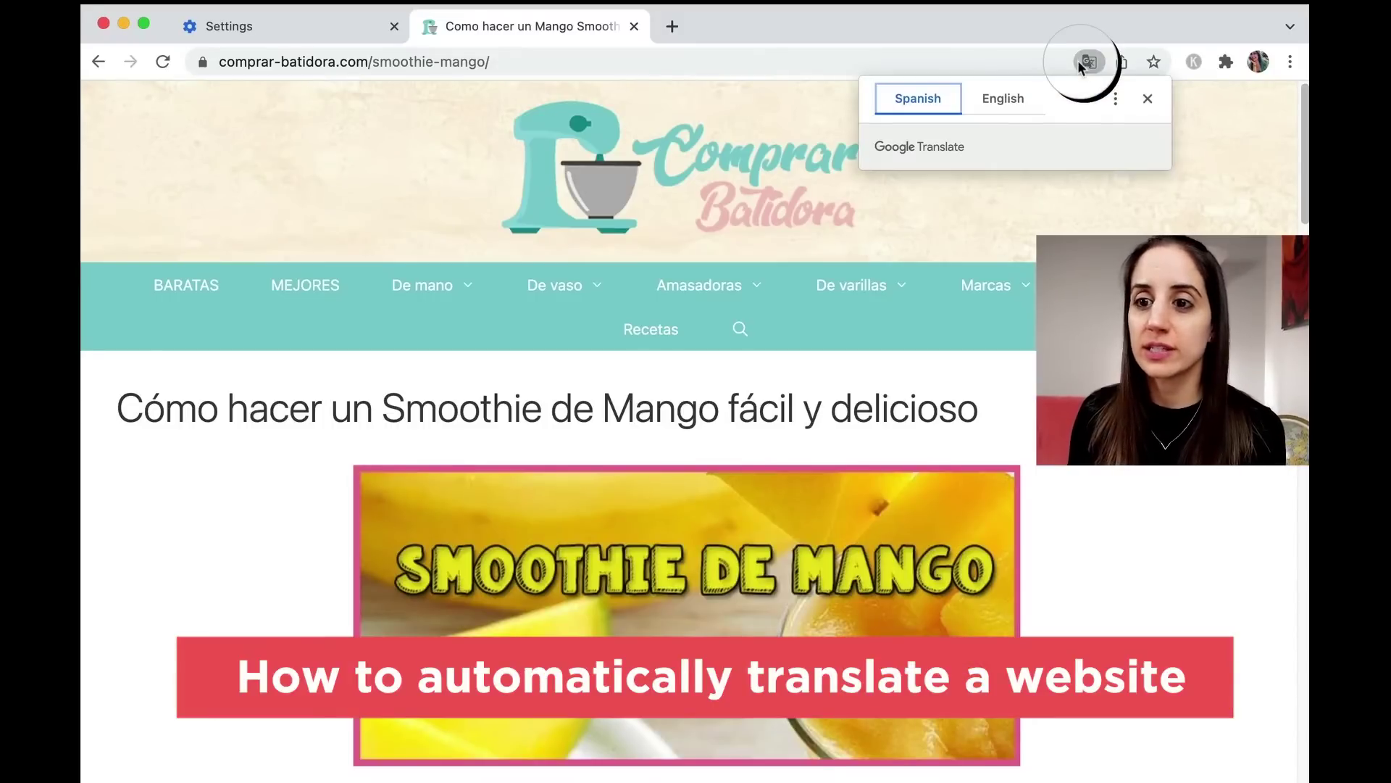
pyautogui.click(1115, 100)
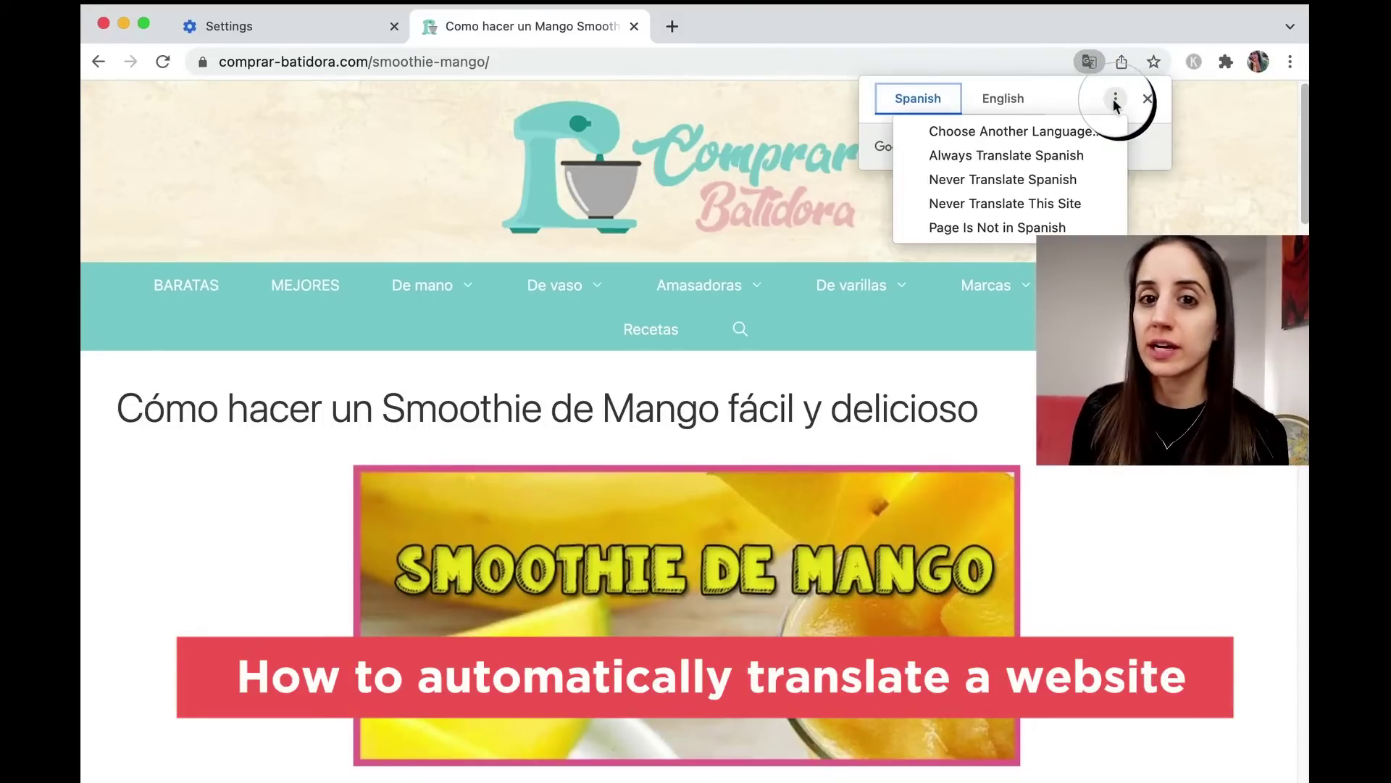
pyautogui.click(1080, 157)
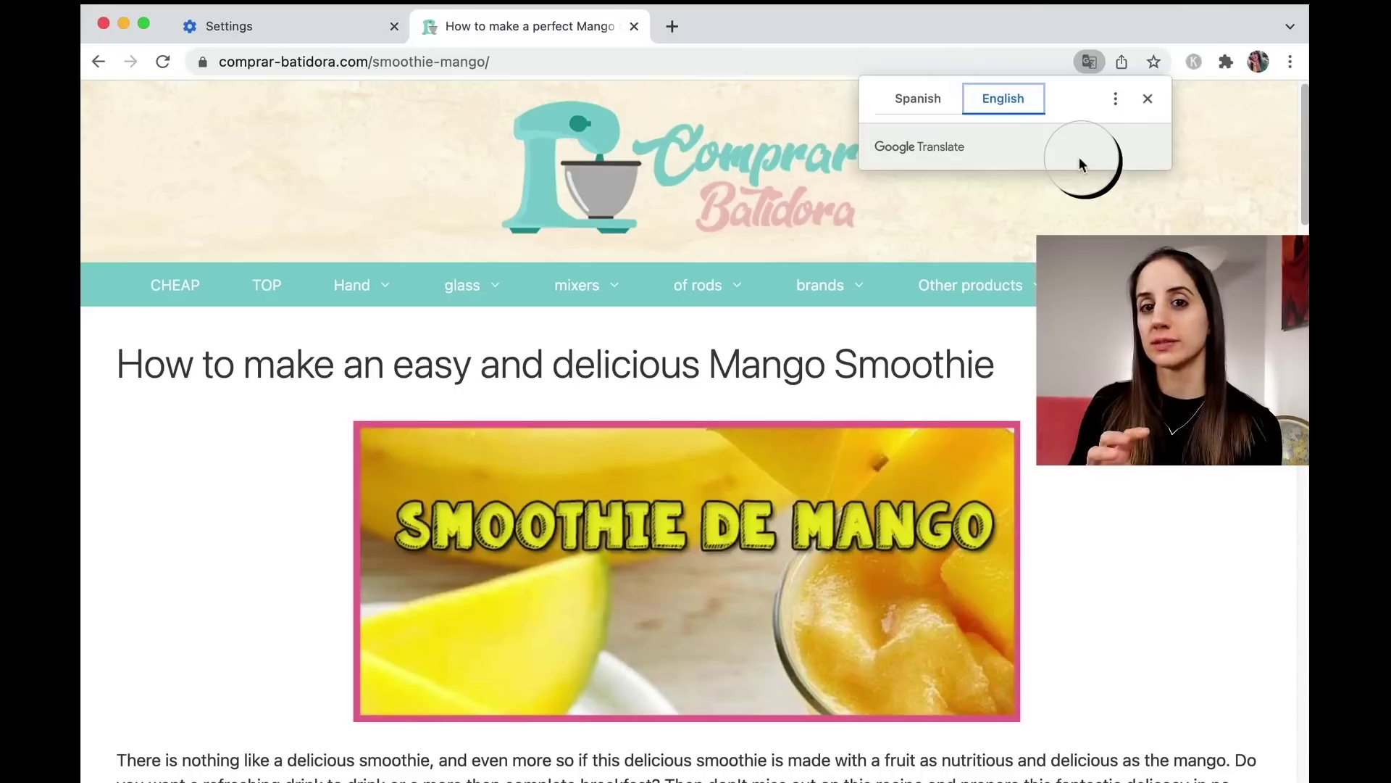
# - Open the translate bubble's language choice and dismiss it without changing the target language
pyautogui.click(1120, 97)
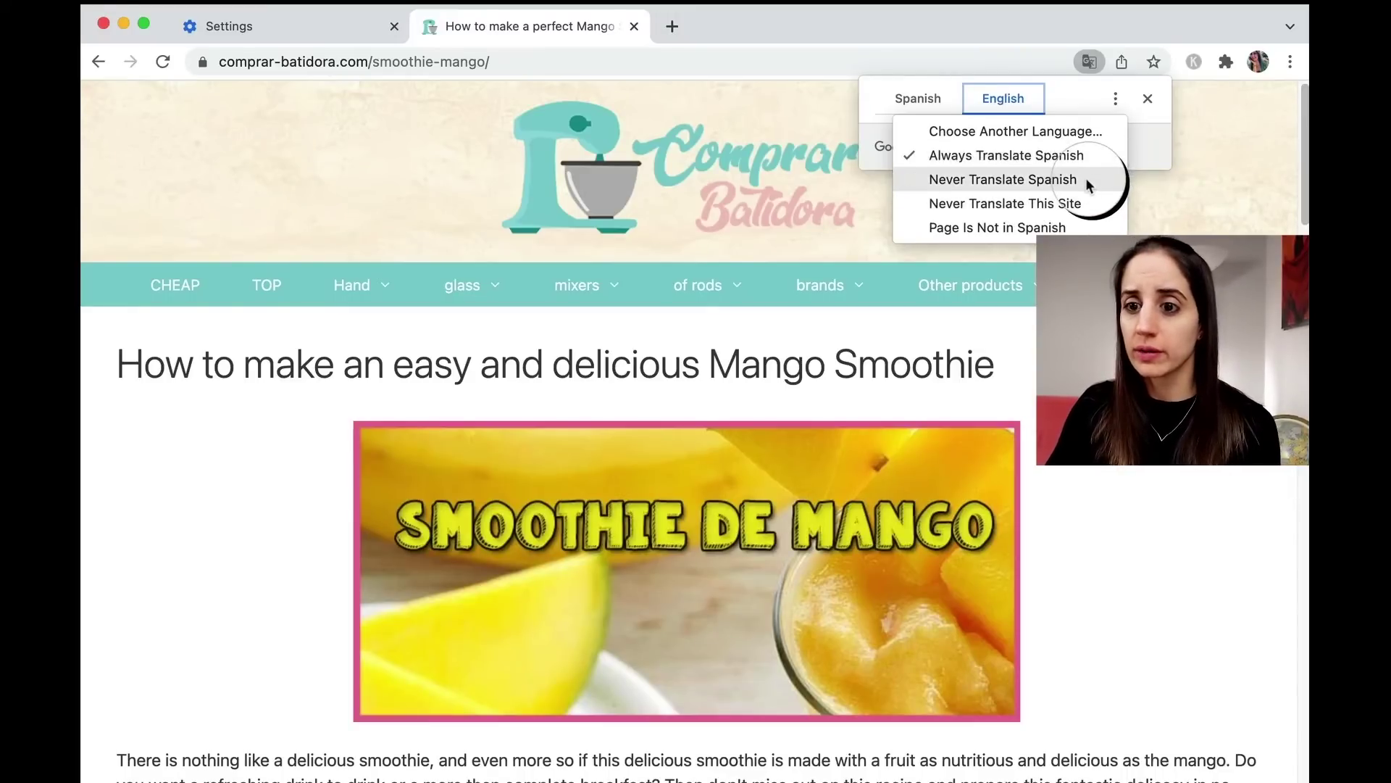
pyautogui.click(1090, 132)
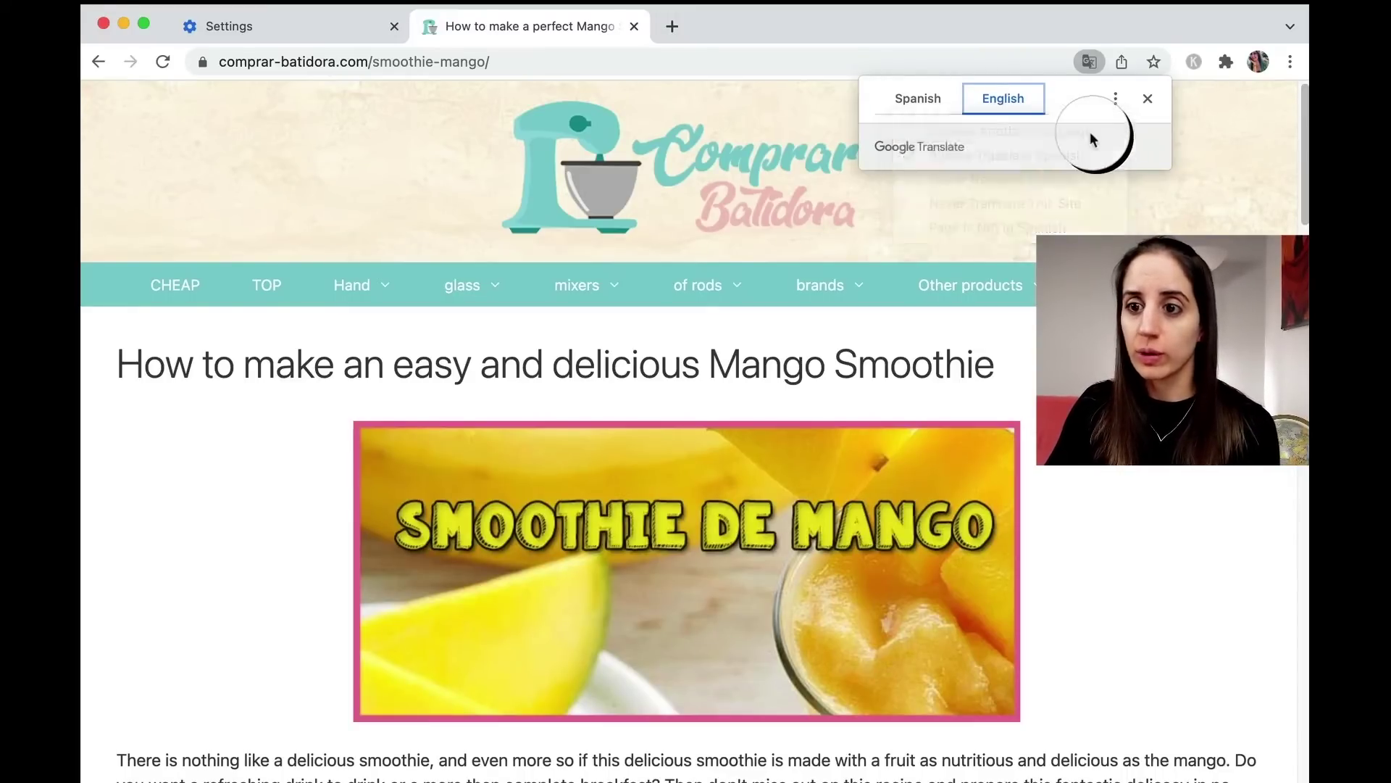
pyautogui.click(1258, 196)
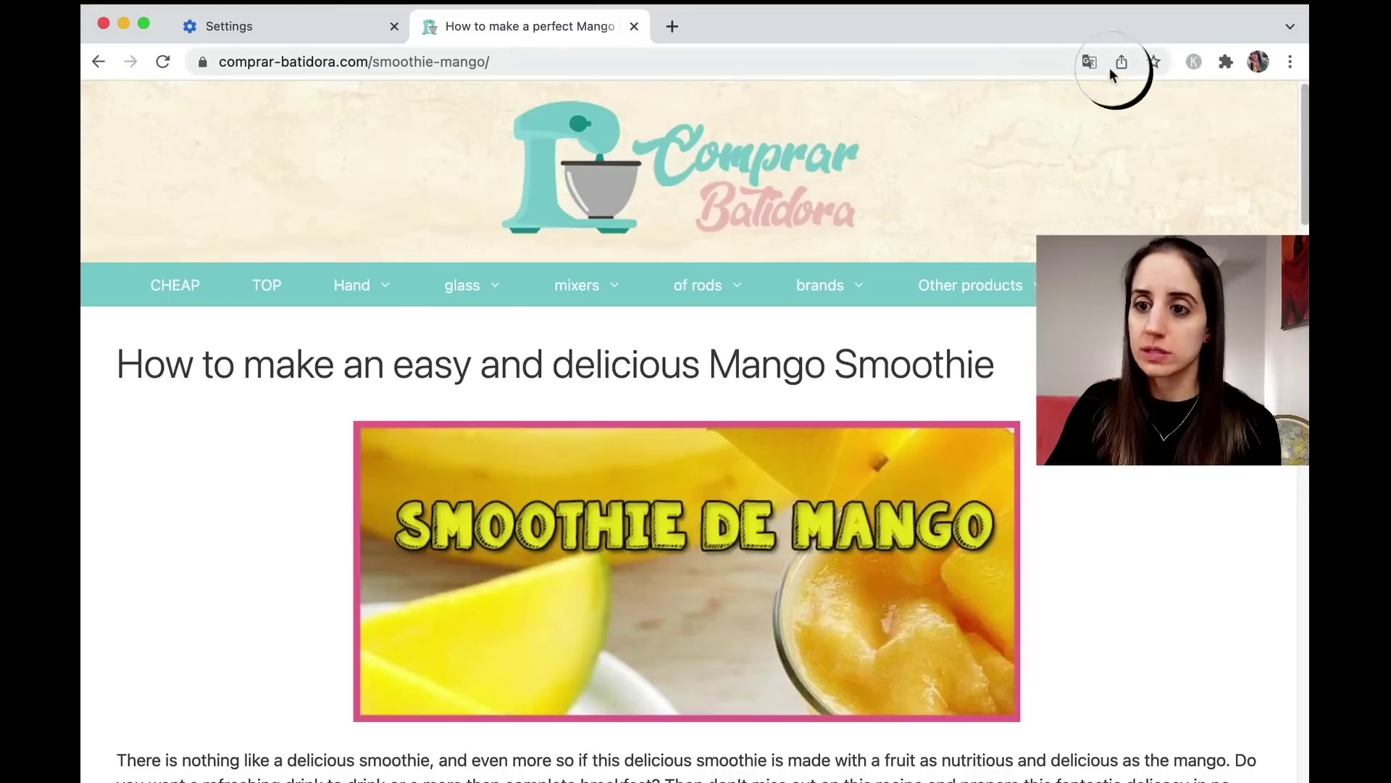
pyautogui.click(1089, 63)
pyautogui.click(1115, 99)
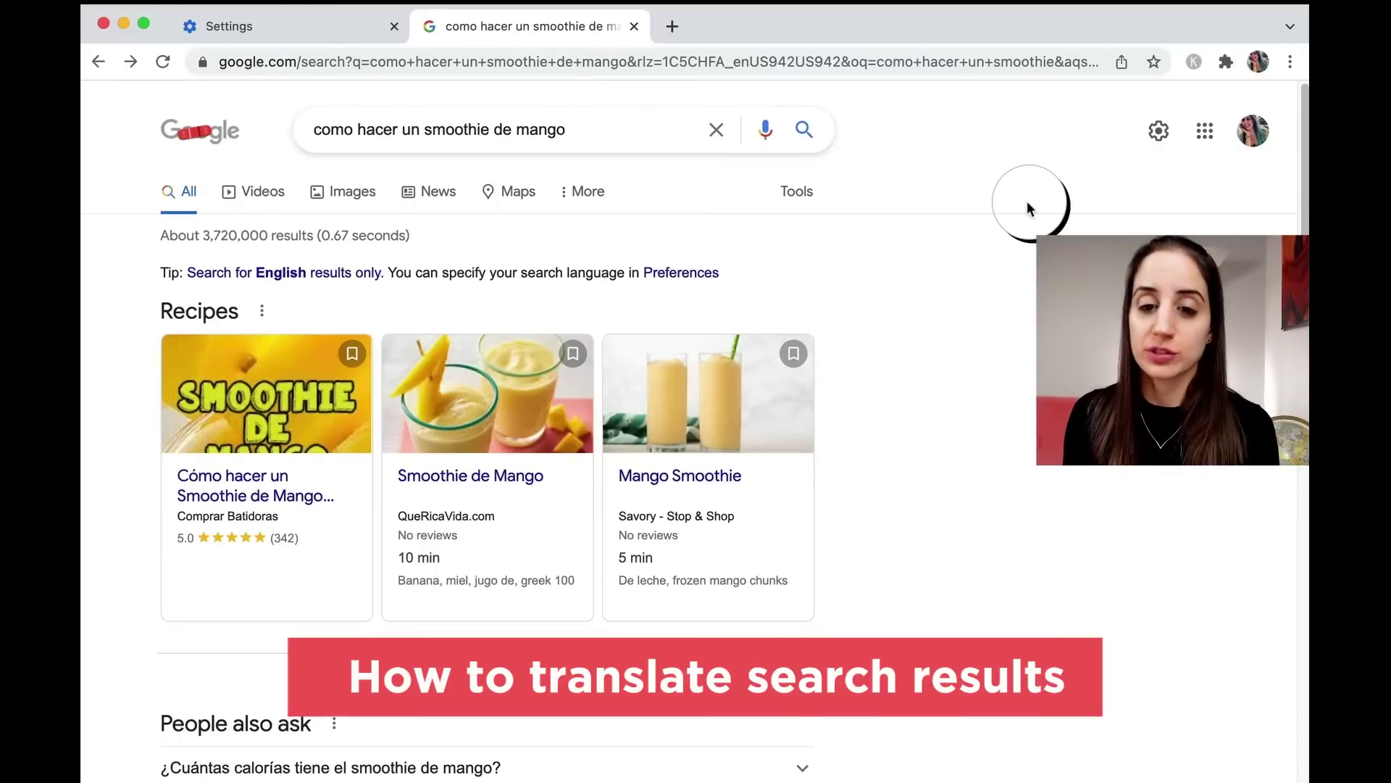
# - Translate the 'como hacer un smoothie de mango' search results into English from the context menu
pyautogui.scroll(-7, 1028, 202)
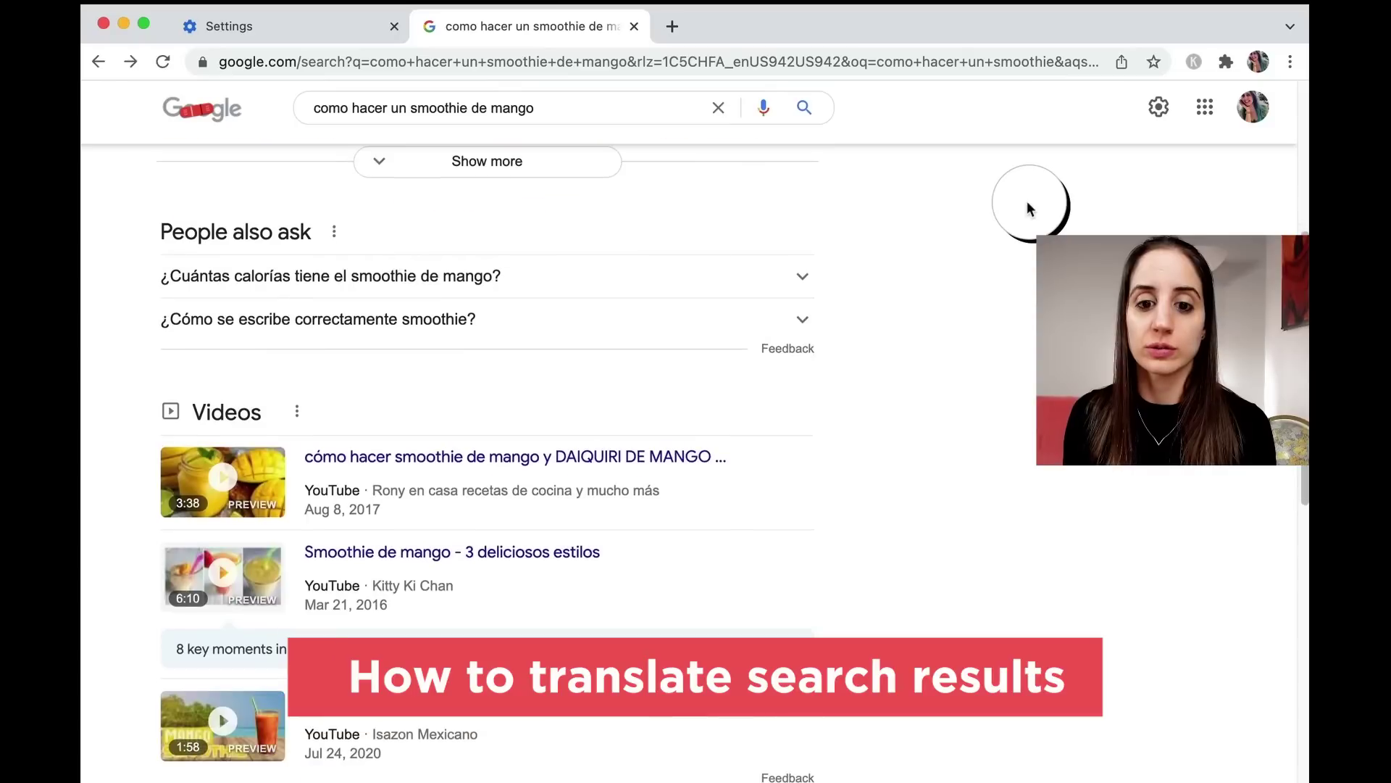
pyautogui.scroll(-12, 1028, 206)
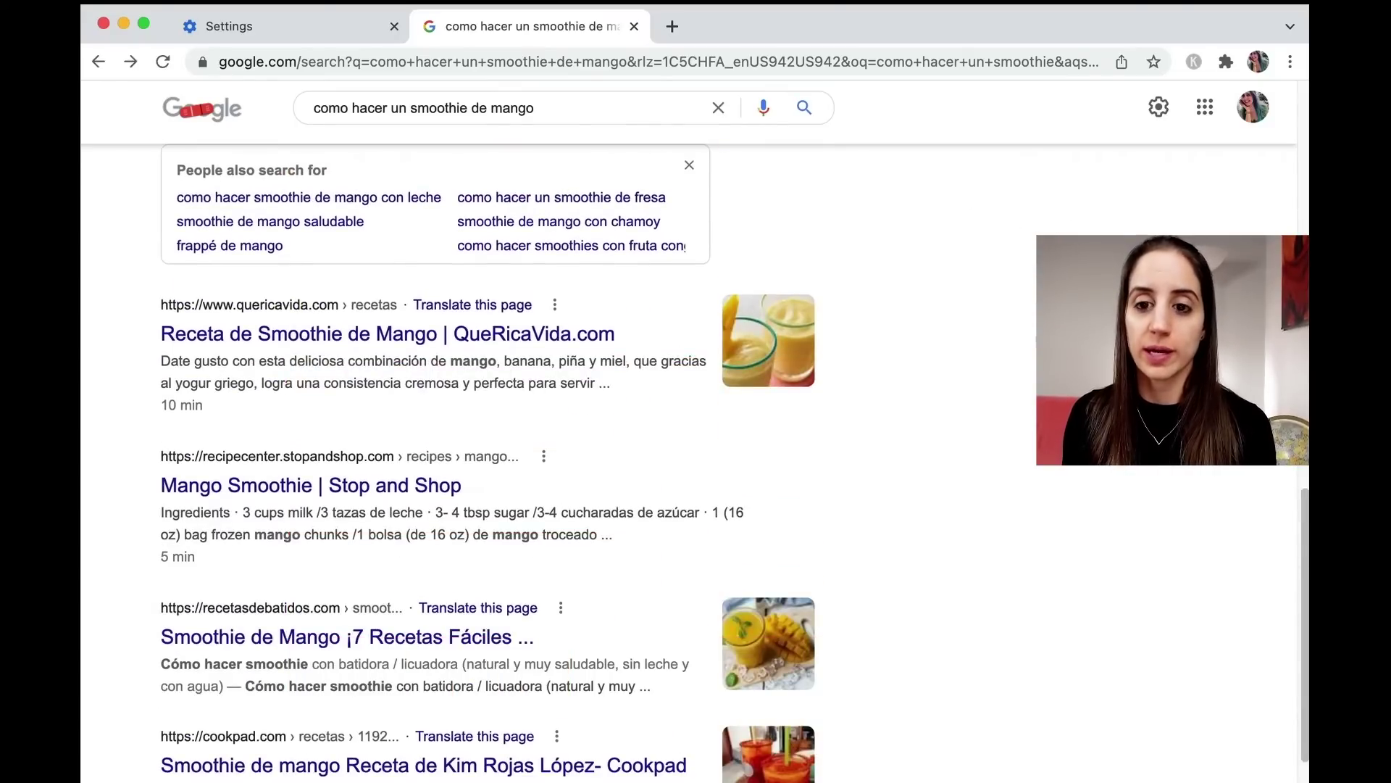
pyautogui.click(678, 435)
pyautogui.rightClick(1052, 288)
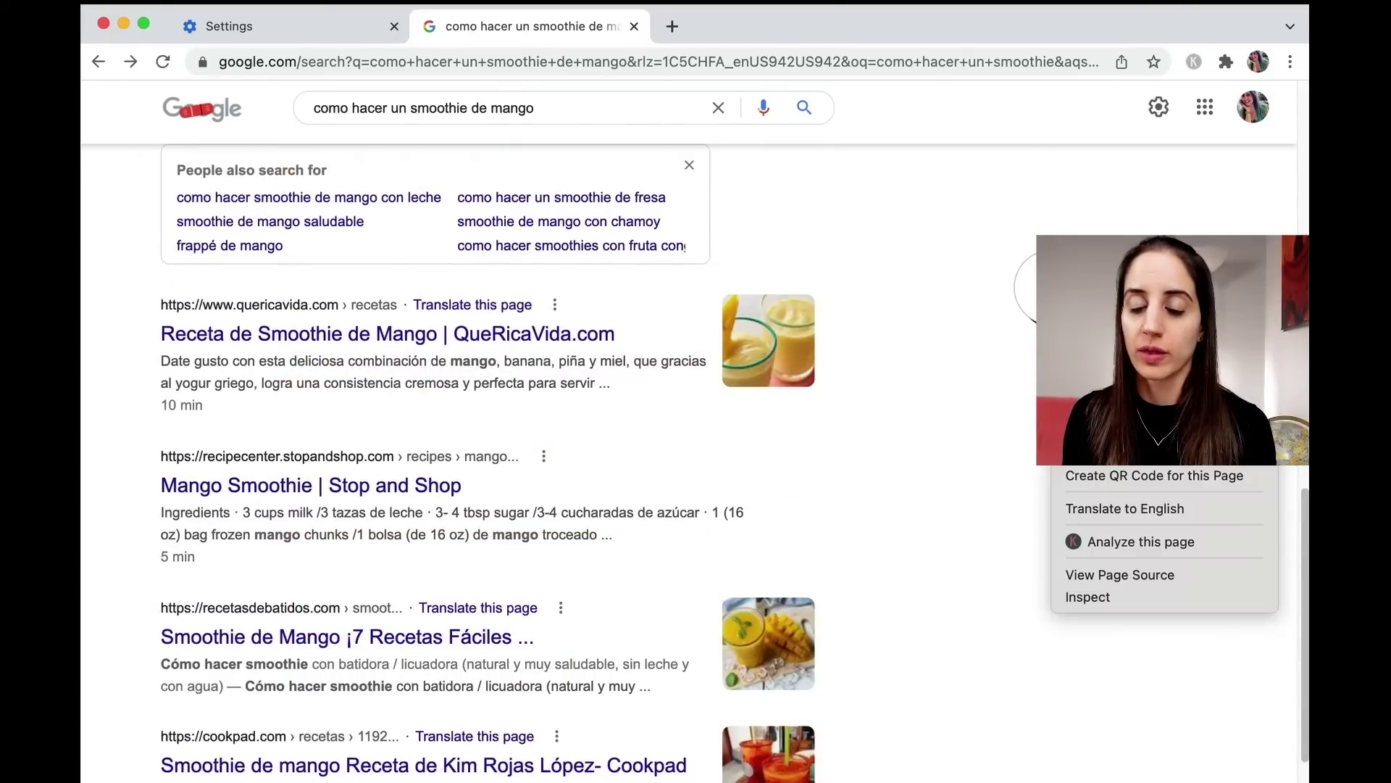
pyautogui.click(1147, 509)
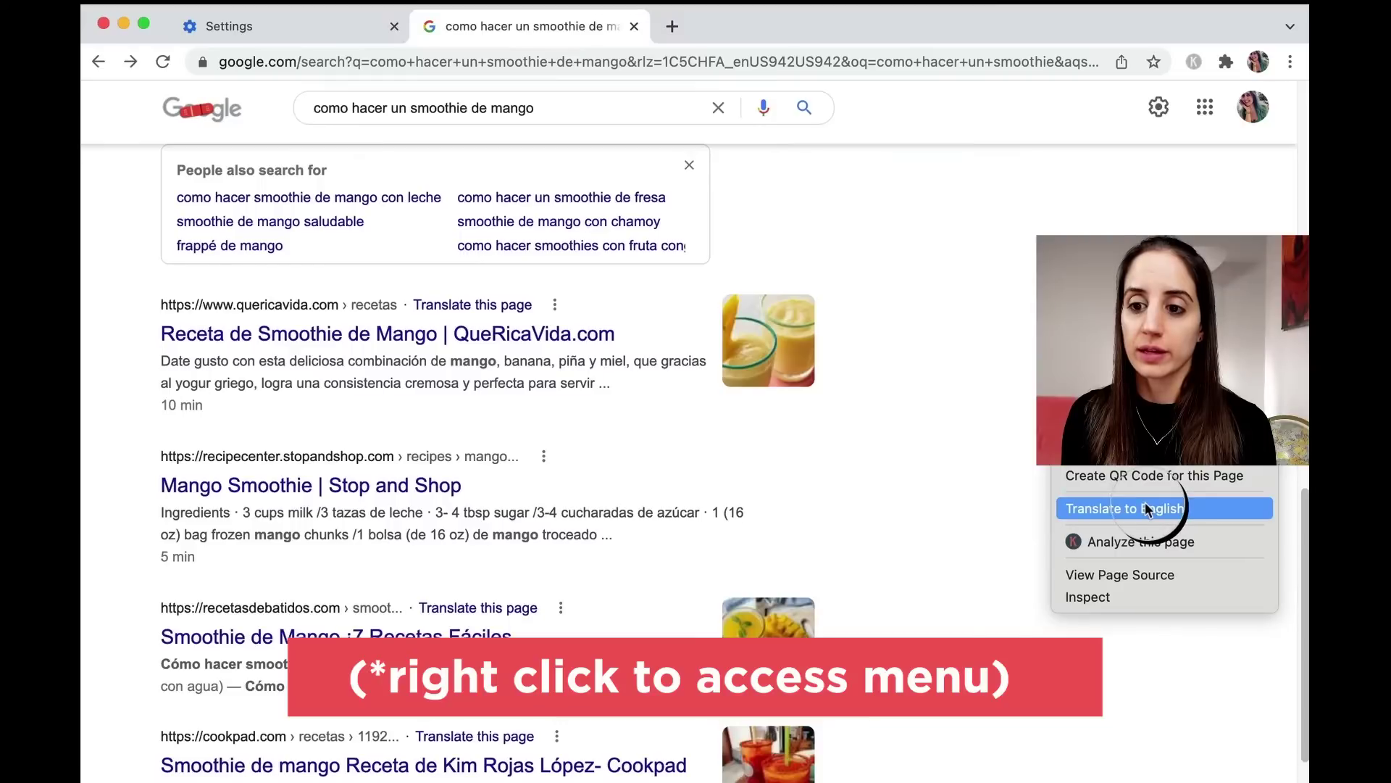
pyautogui.click(1211, 507)
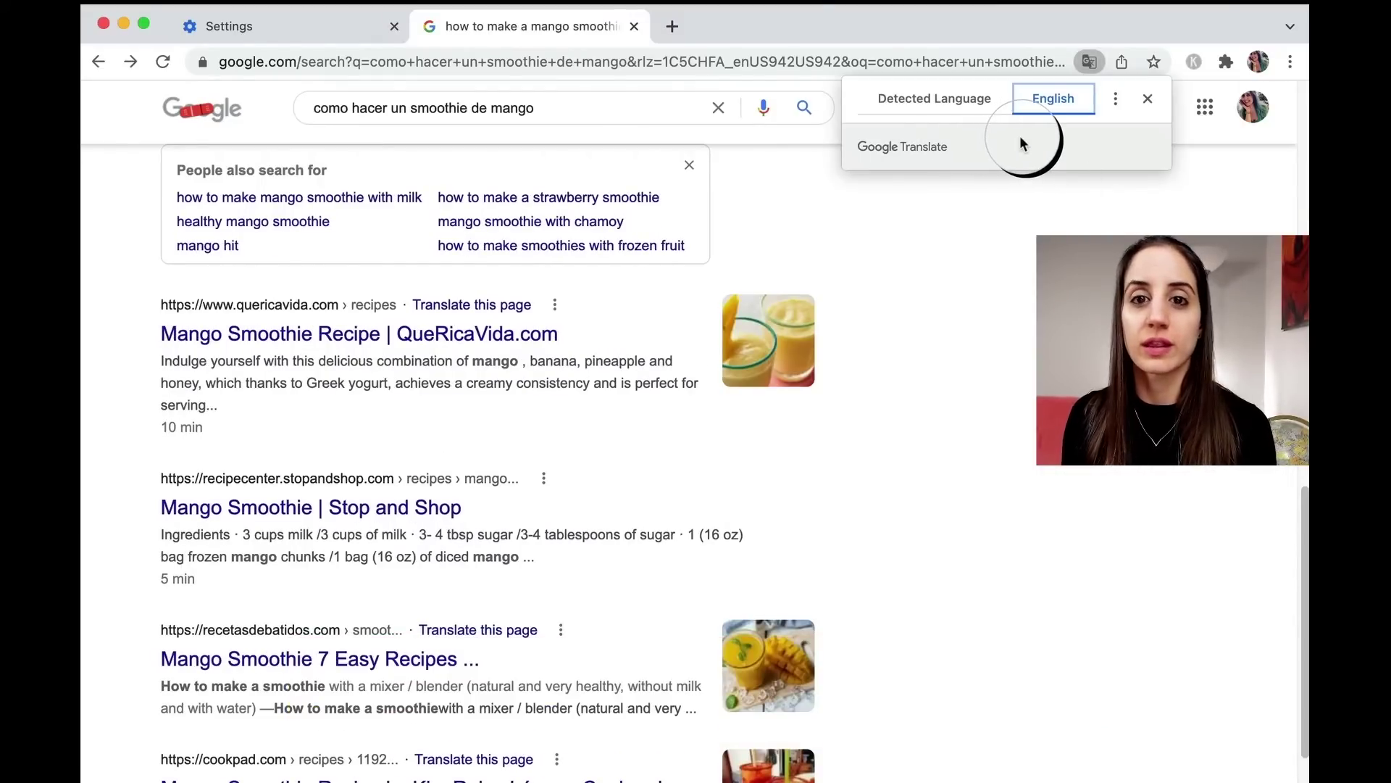
# - Open and then close the translate bubble's extra options menu
pyautogui.click(1114, 100)
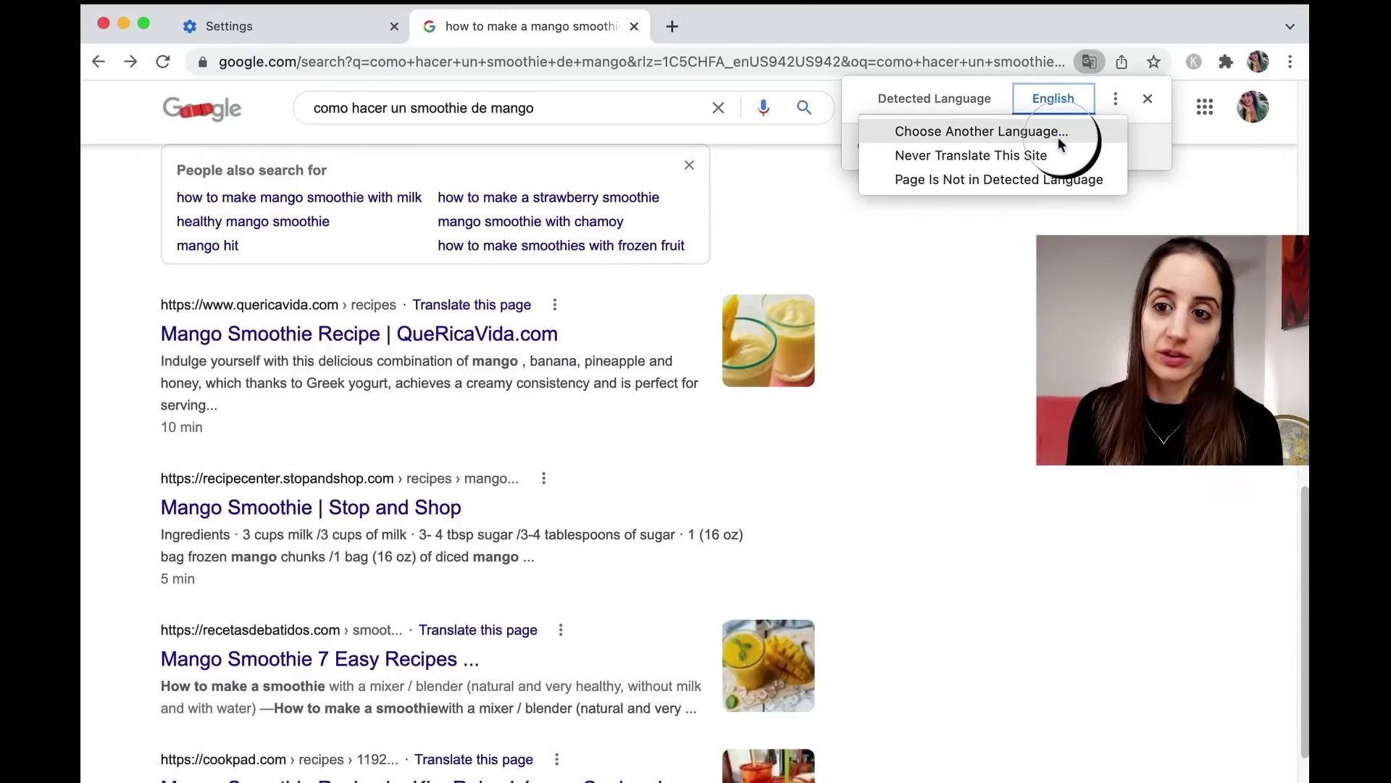
pyautogui.click(1058, 98)
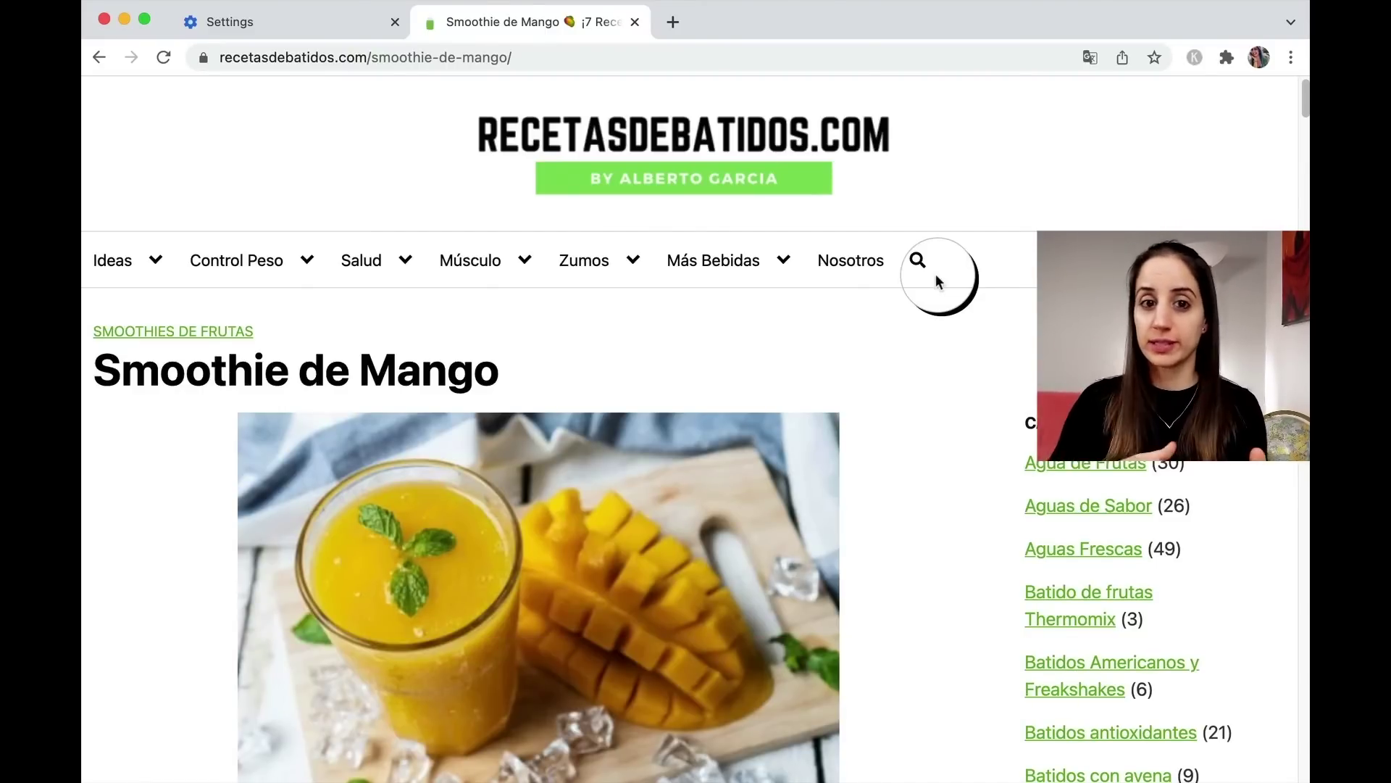
# - Translate the recetasdebatidos.com recipe into Chinese (Traditional) using Choose Another Language
pyautogui.scroll(-8, 936, 274)
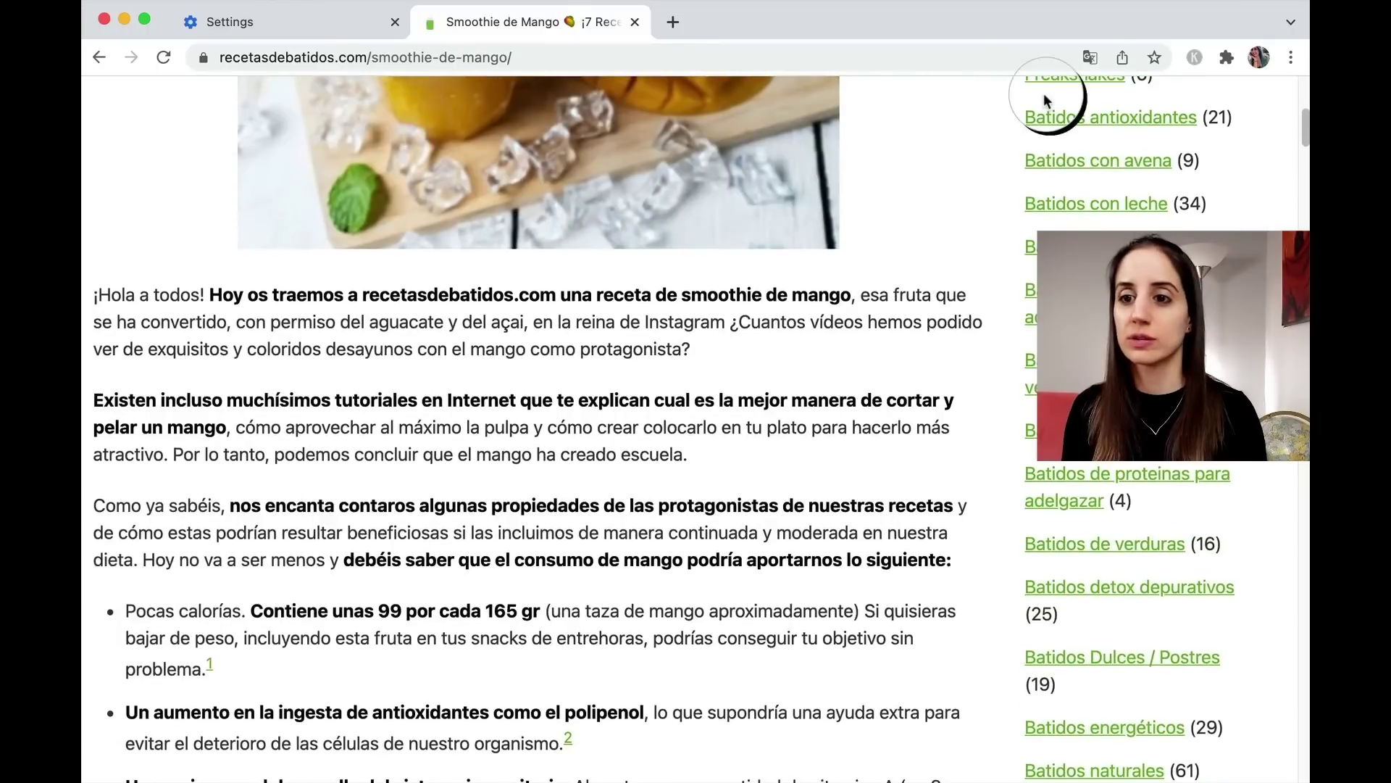
pyautogui.click(1091, 57)
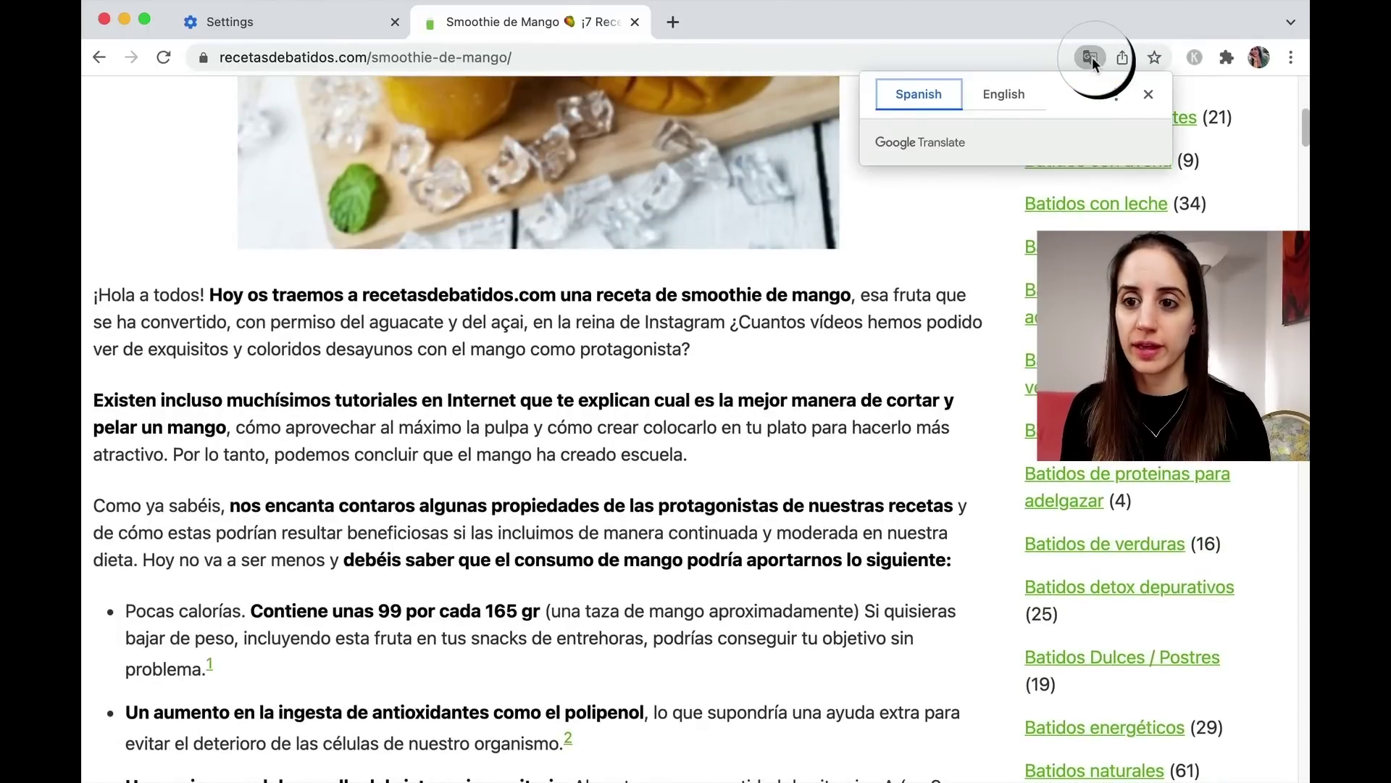
pyautogui.click(1116, 95)
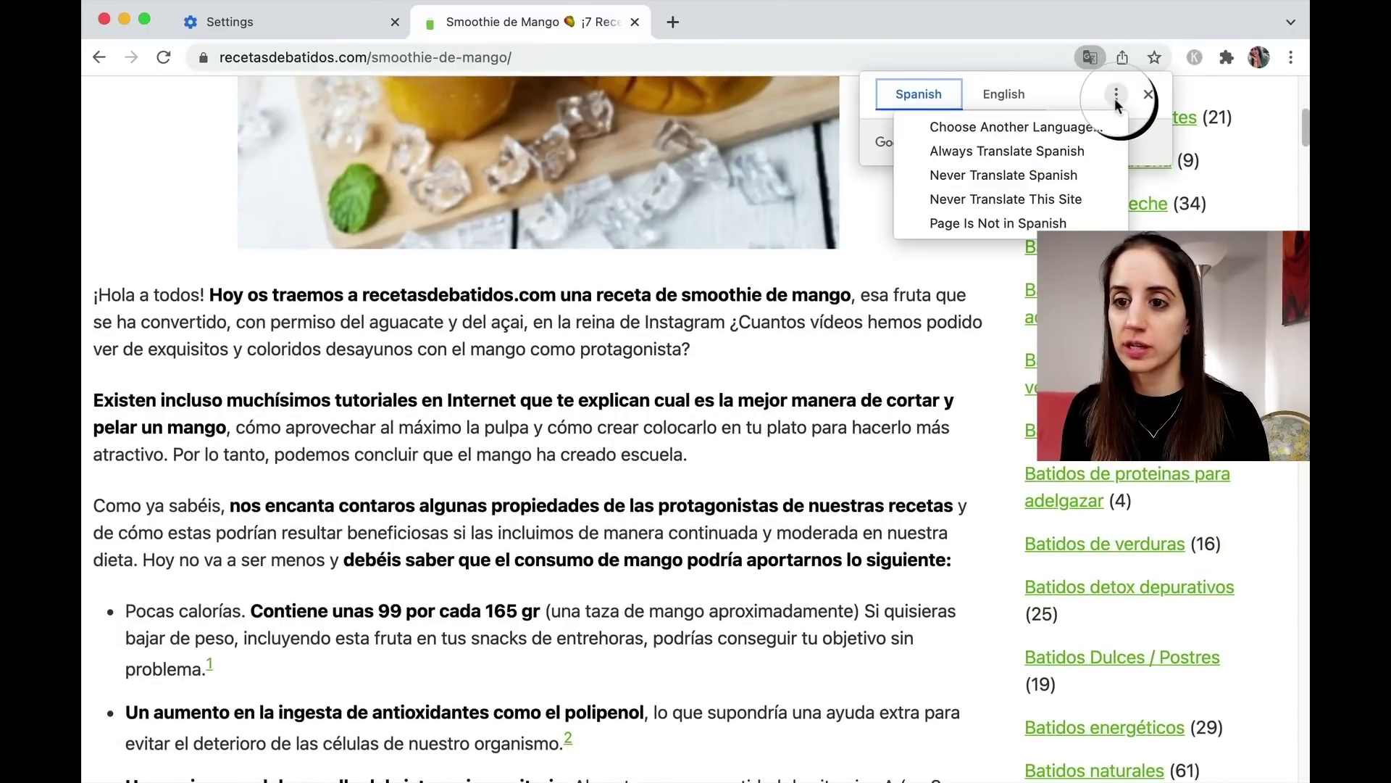
pyautogui.click(1047, 129)
pyautogui.click(1086, 141)
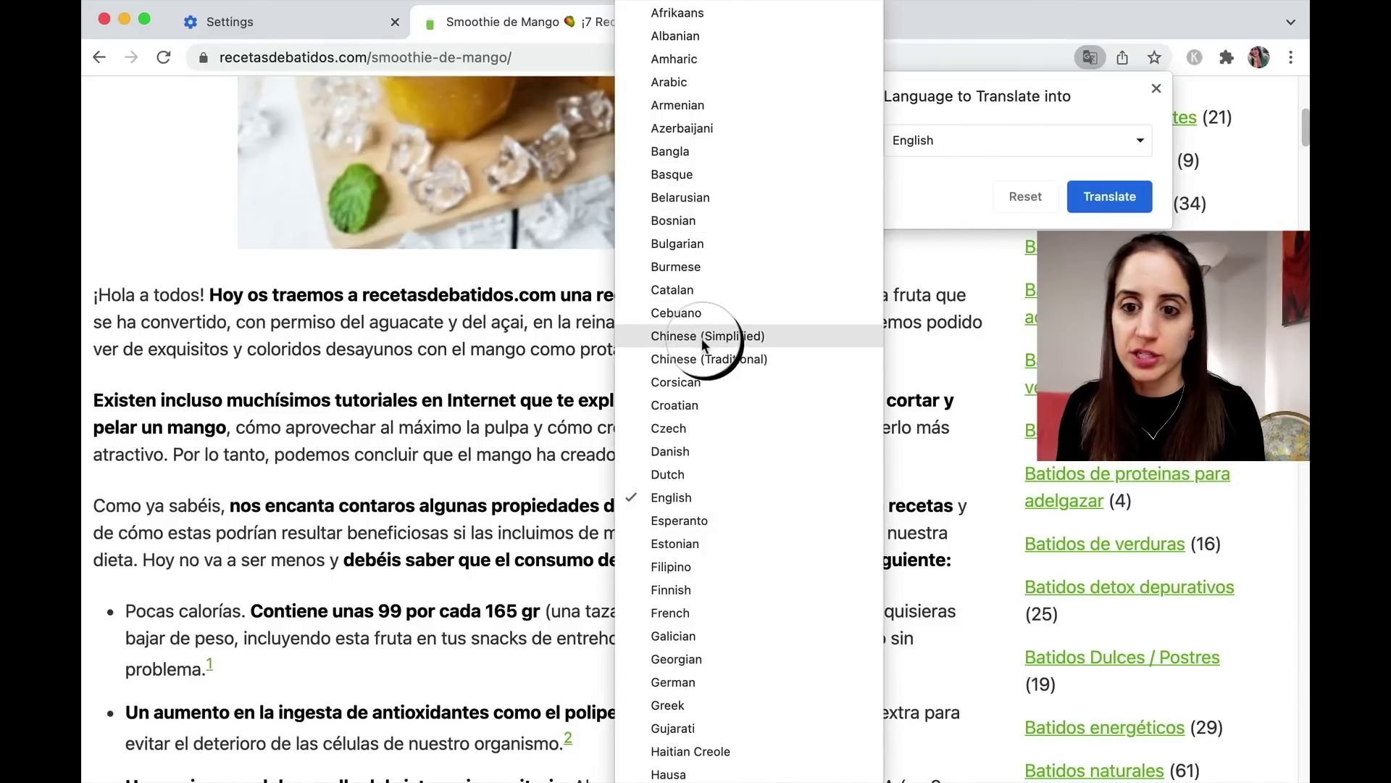
pyautogui.click(702, 358)
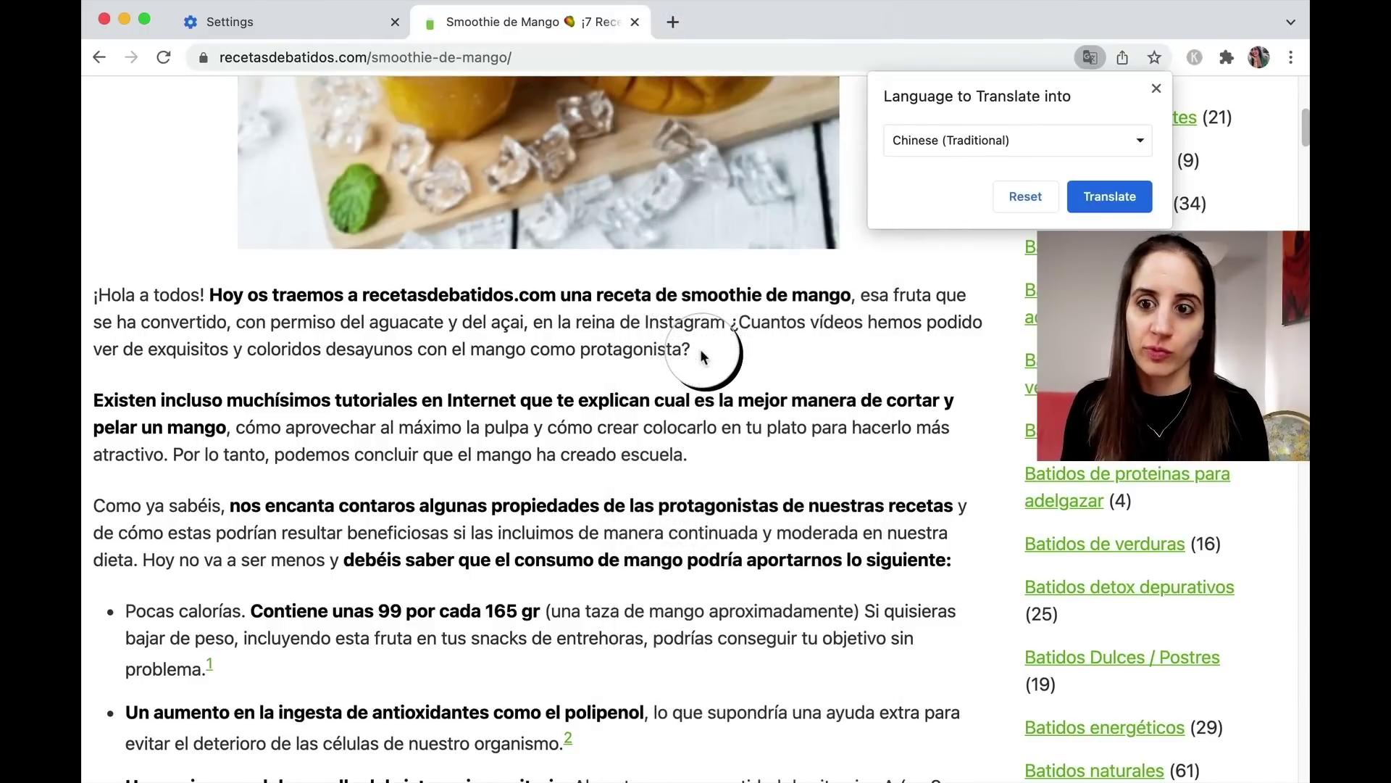
pyautogui.click(1110, 197)
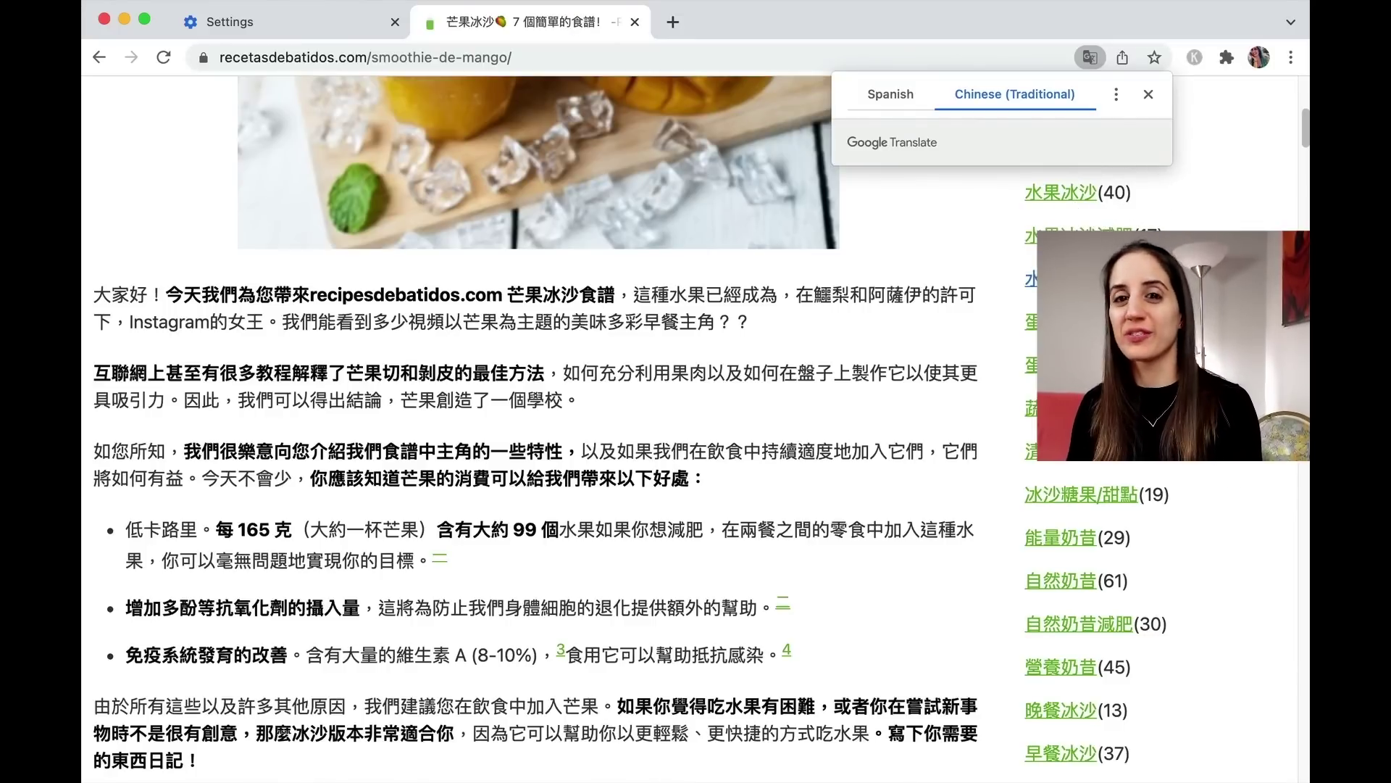
# - Scroll through the Chinese (Traditional) page headed 芒果冰沙 with the popup gone
pyautogui.scroll(10, 537, 428)
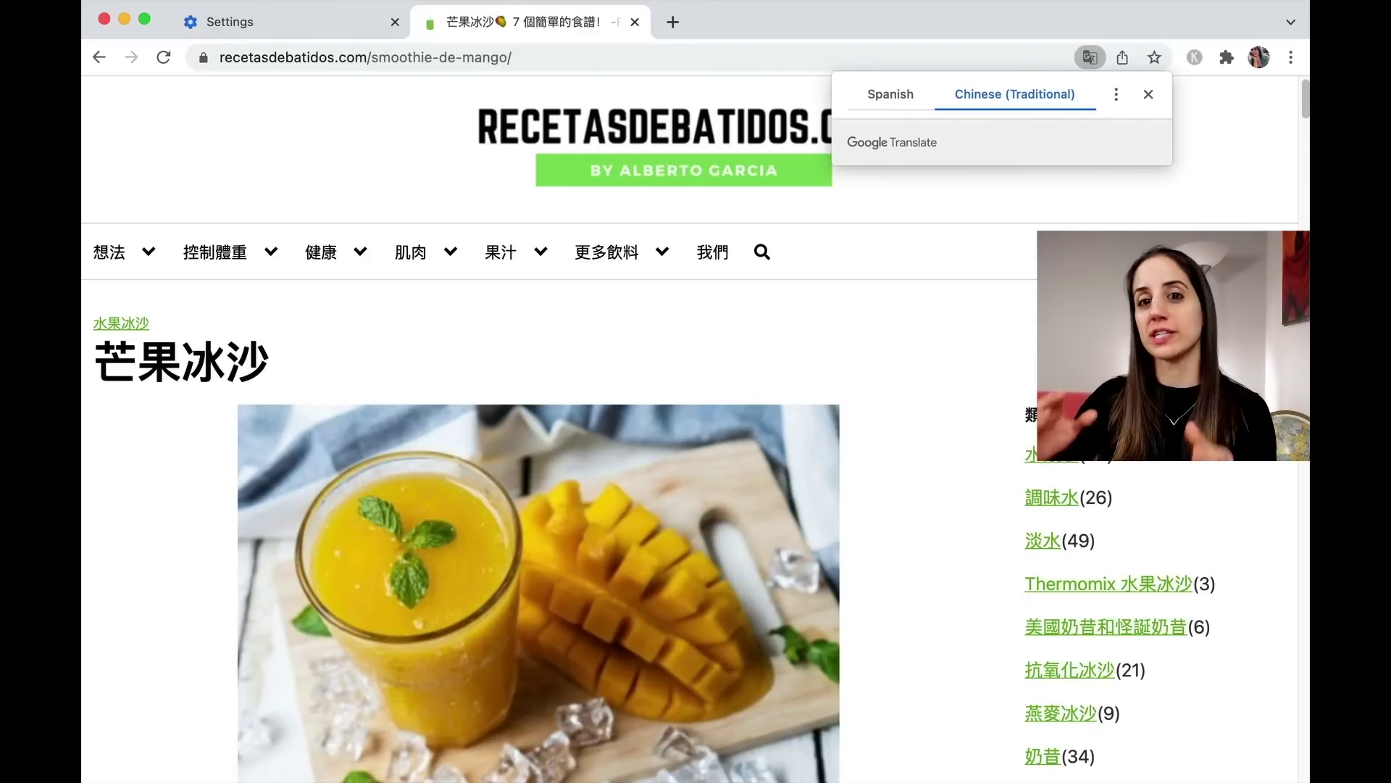
pyautogui.scroll(-2, 537, 427)
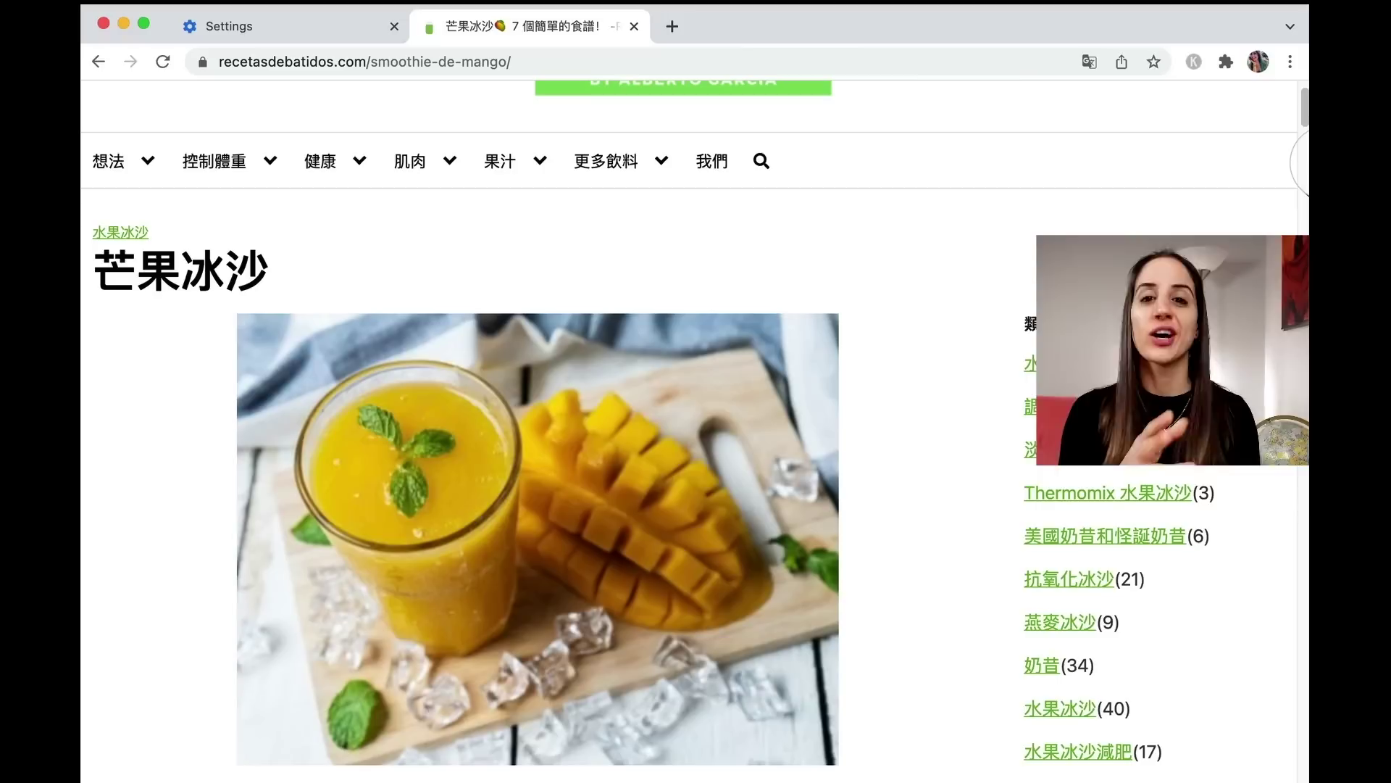